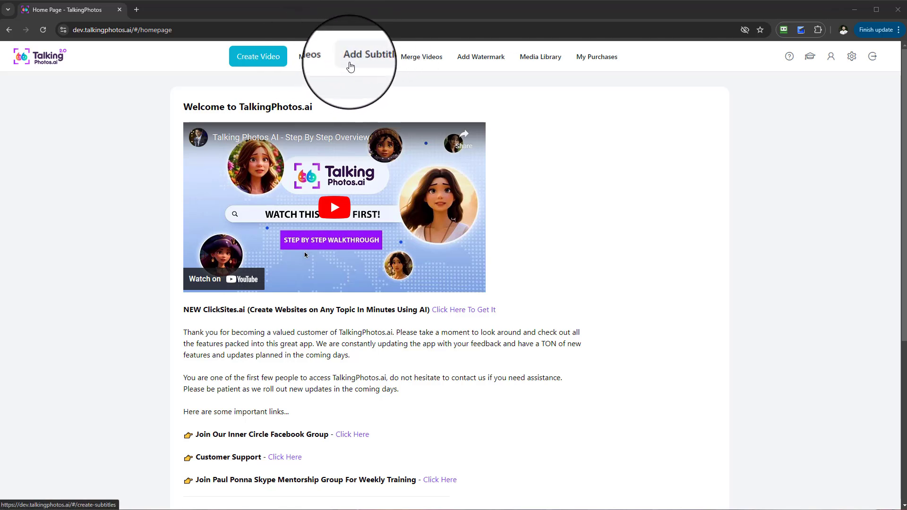
Open the Add Subtitles page
{"action": "left_click", "coordinate": [360, 58]}
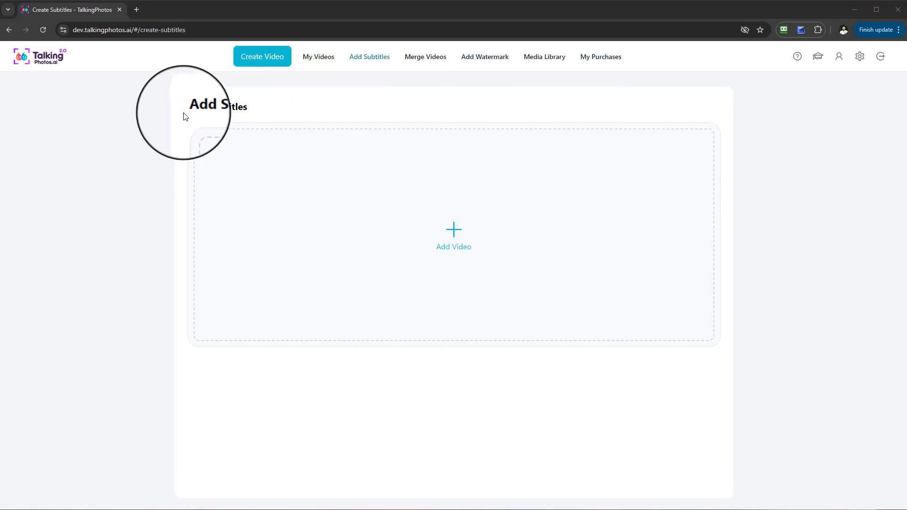
{"action": "left_click_drag", "start_coordinate": [185, 116], "coordinate": [258, 115]}
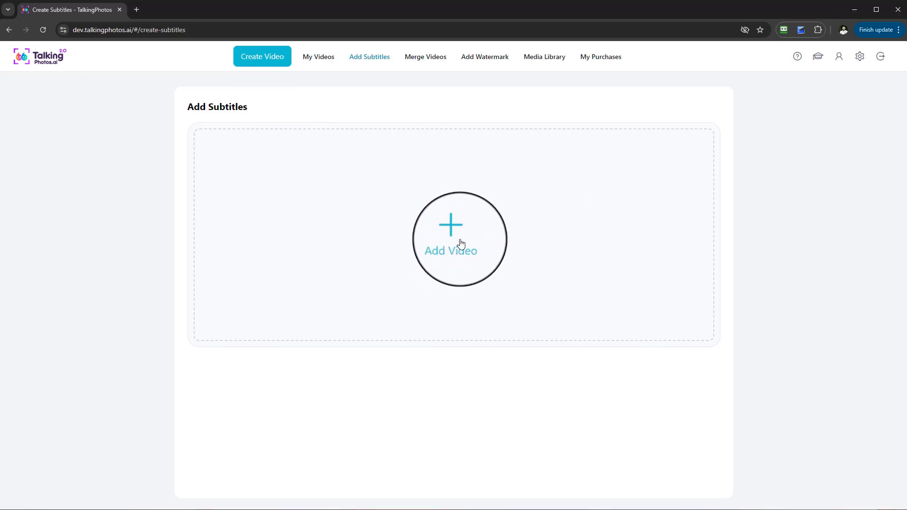
Open the My Videos list and page through it to page 4
{"action": "left_click", "coordinate": [318, 59]}
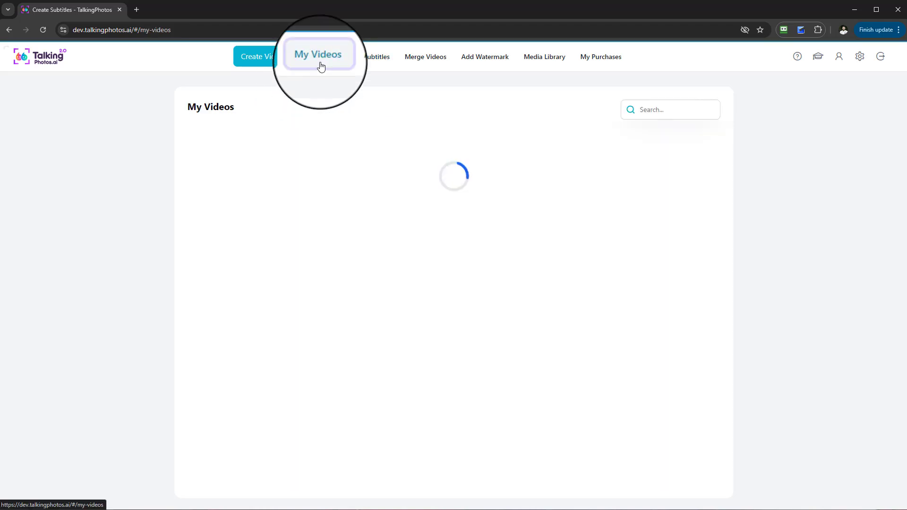
{"action": "scroll", "coordinate": [534, 352], "scroll_direction": "down", "scroll_amount": 8}
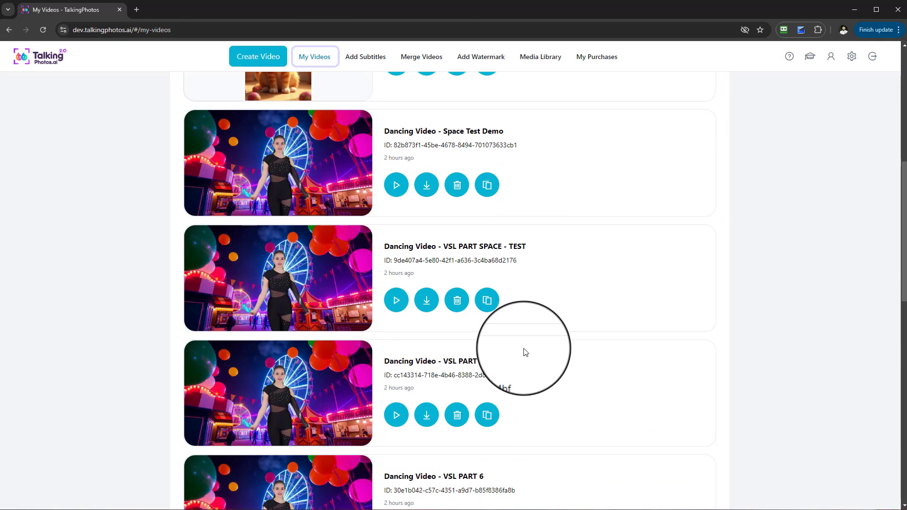
{"action": "scroll", "coordinate": [526, 359], "scroll_direction": "down", "scroll_amount": 6}
{"action": "left_click", "coordinate": [465, 482]}
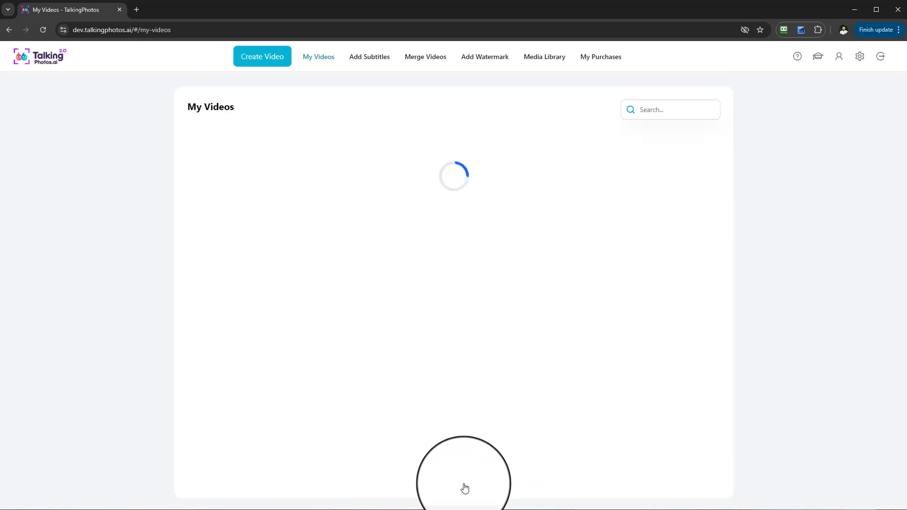
{"action": "scroll", "coordinate": [463, 427], "scroll_direction": "down", "scroll_amount": 20}
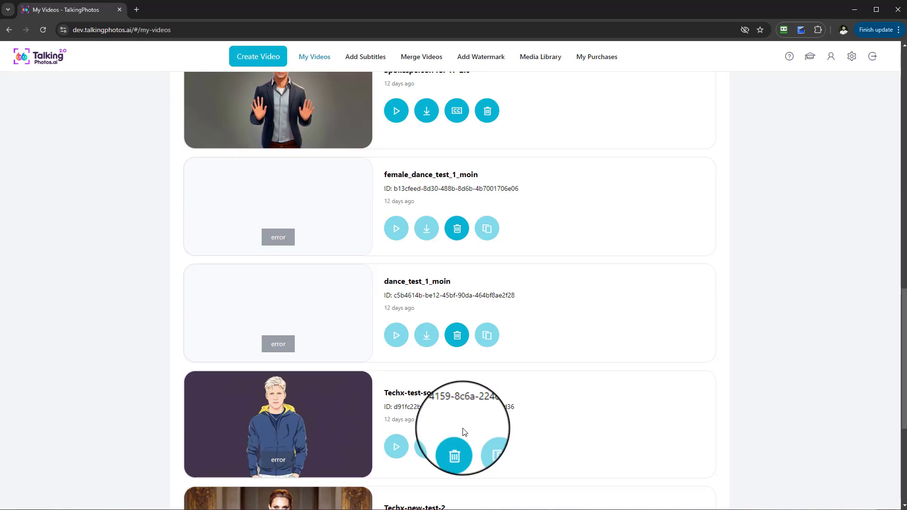
{"action": "scroll", "coordinate": [427, 441], "scroll_direction": "down", "scroll_amount": 5}
{"action": "left_click", "coordinate": [437, 480]}
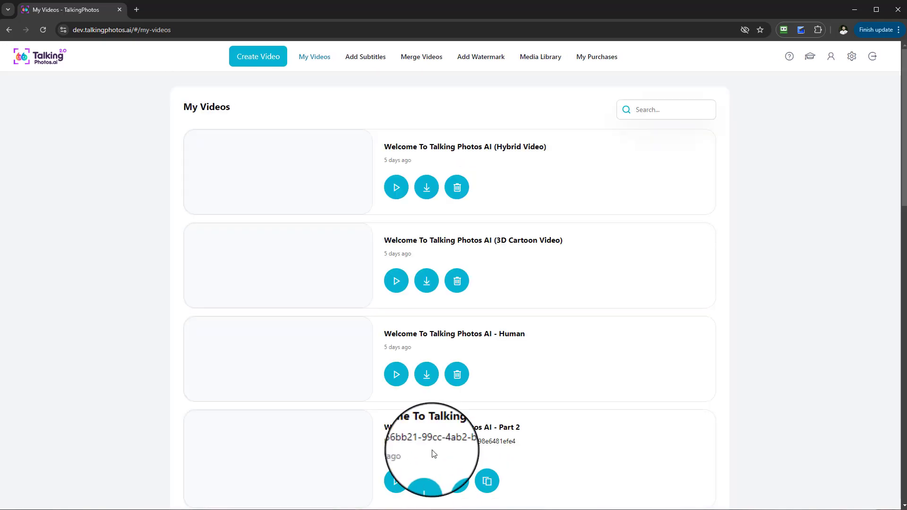
Examine the Welcome To Talking Photos AI videos, comparing the hybrid, 3D cartoon, human and animal versions and their separate parts
{"action": "scroll", "coordinate": [434, 453], "scroll_direction": "down", "scroll_amount": 5}
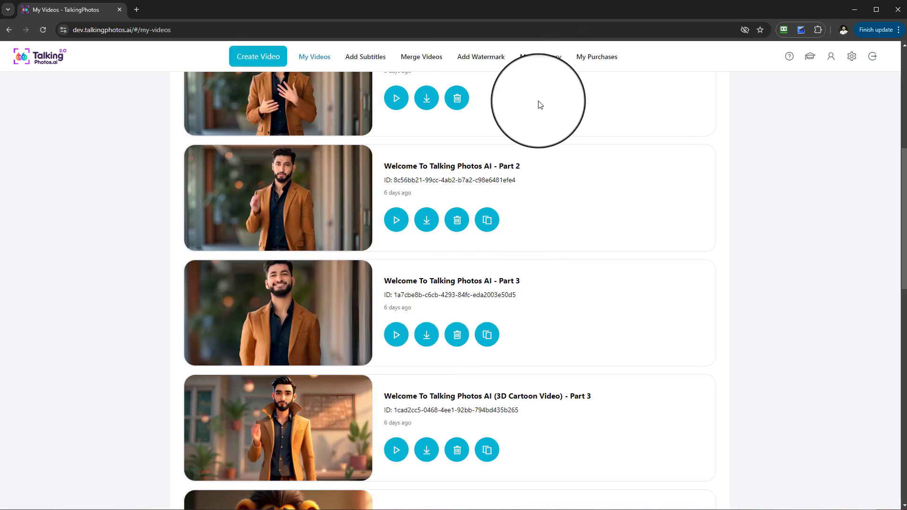
{"action": "scroll", "coordinate": [487, 283], "scroll_direction": "down", "scroll_amount": 2}
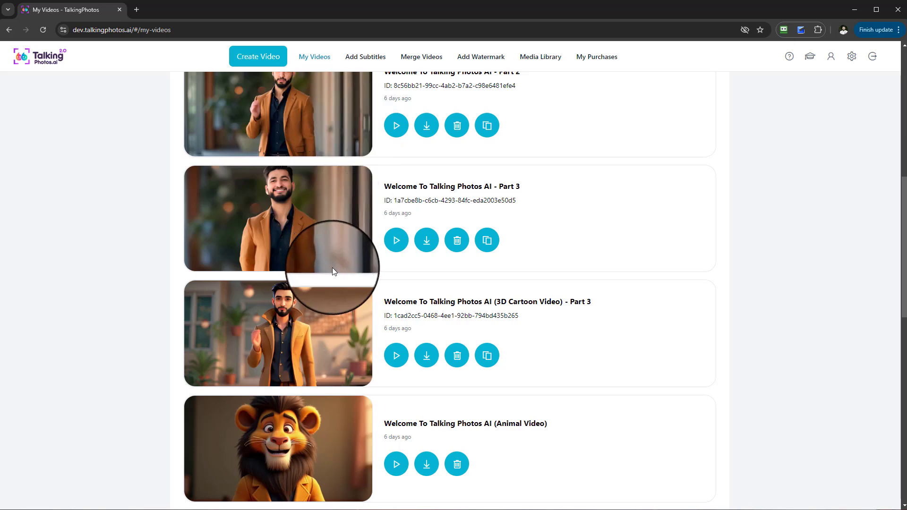
{"action": "scroll", "coordinate": [577, 290], "scroll_direction": "down", "scroll_amount": 2}
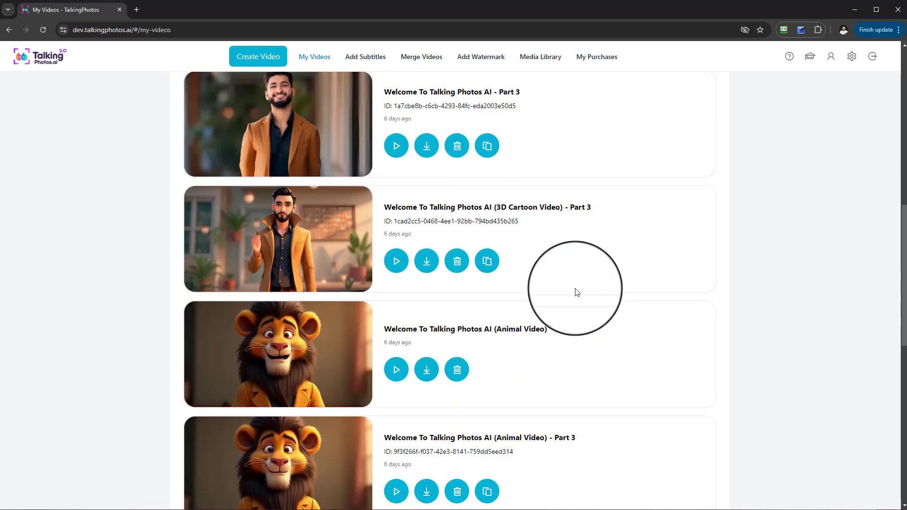
{"action": "scroll", "coordinate": [576, 291], "scroll_direction": "down", "scroll_amount": 4}
{"action": "scroll", "coordinate": [578, 288], "scroll_direction": "up", "scroll_amount": 2}
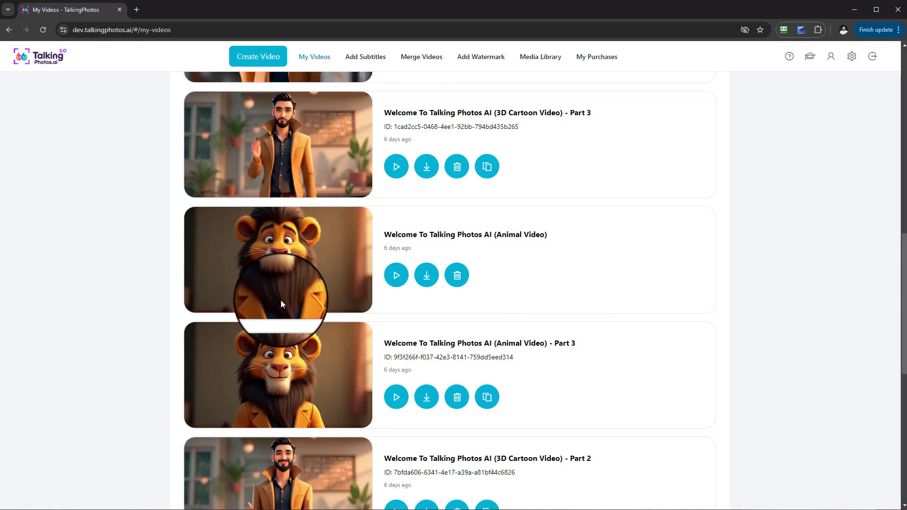
{"action": "scroll", "coordinate": [282, 299], "scroll_direction": "down", "scroll_amount": 7}
{"action": "scroll", "coordinate": [522, 283], "scroll_direction": "up", "scroll_amount": 4}
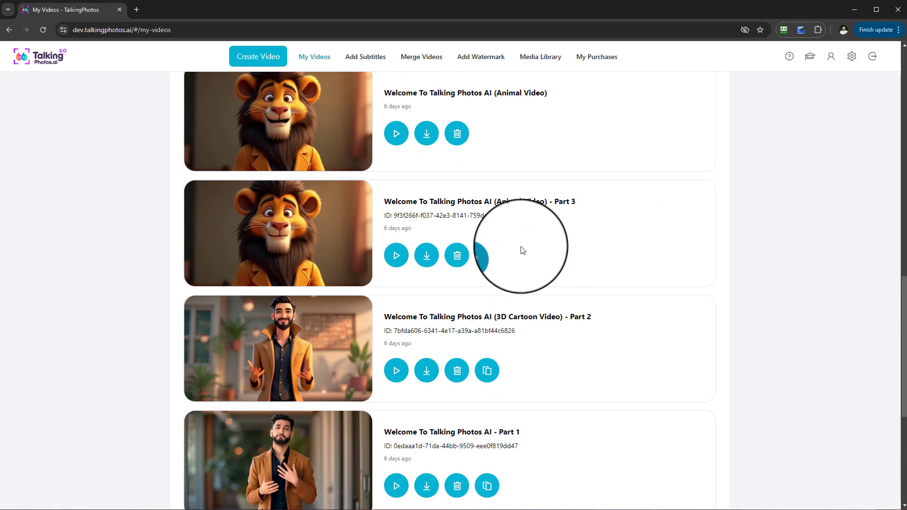
{"action": "scroll", "coordinate": [524, 213], "scroll_direction": "up", "scroll_amount": 2}
{"action": "scroll", "coordinate": [510, 236], "scroll_direction": "down", "scroll_amount": 7}
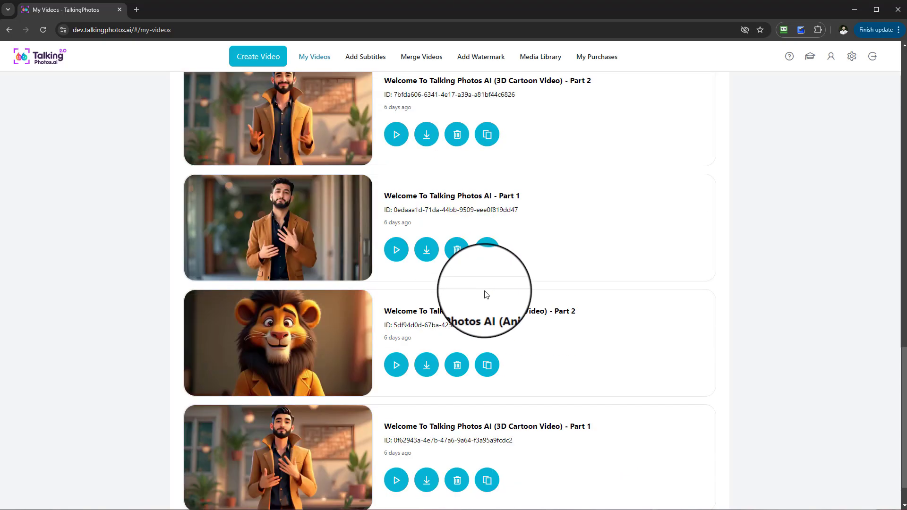
{"action": "scroll", "coordinate": [509, 312], "scroll_direction": "down", "scroll_amount": 1}
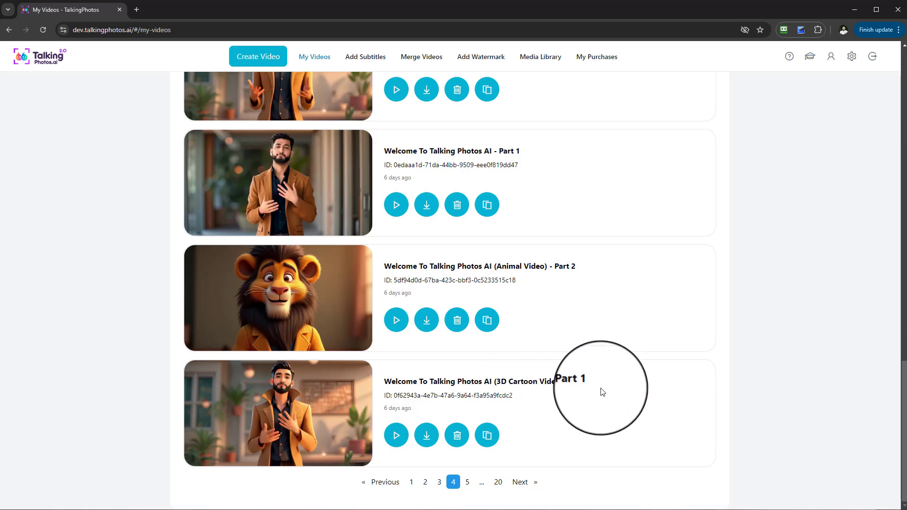
{"action": "left_click_drag", "start_coordinate": [589, 383], "coordinate": [572, 382]}
{"action": "scroll", "coordinate": [571, 333], "scroll_direction": "up", "scroll_amount": 3}
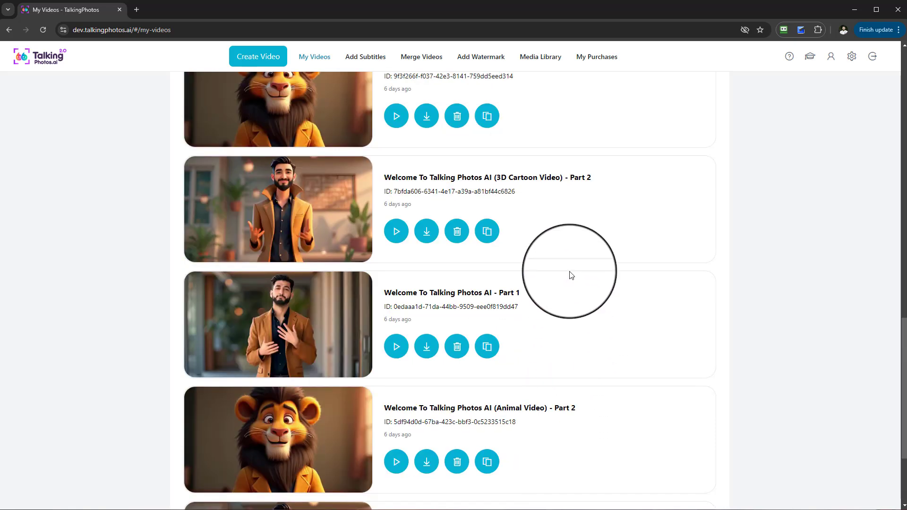
{"action": "scroll", "coordinate": [585, 222], "scroll_direction": "up", "scroll_amount": 8}
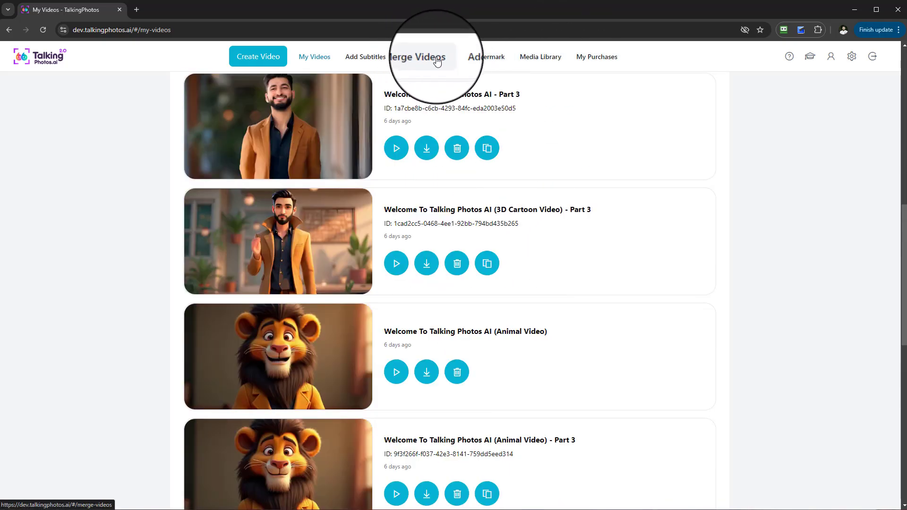
{"action": "scroll", "coordinate": [526, 176], "scroll_direction": "up", "scroll_amount": 6}
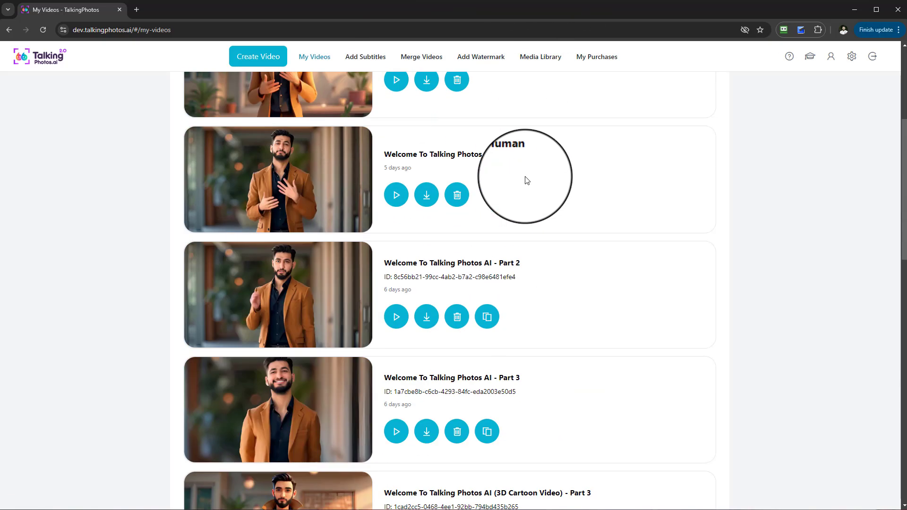
{"action": "scroll", "coordinate": [523, 199], "scroll_direction": "up", "scroll_amount": 5}
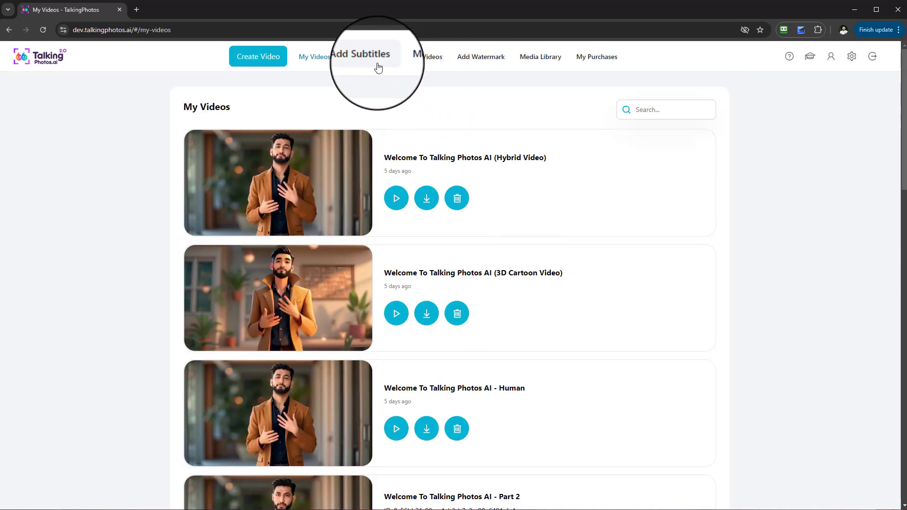
Return to the Add Subtitles page, briefly opening and dismissing the AI video selection
{"action": "left_click", "coordinate": [360, 60]}
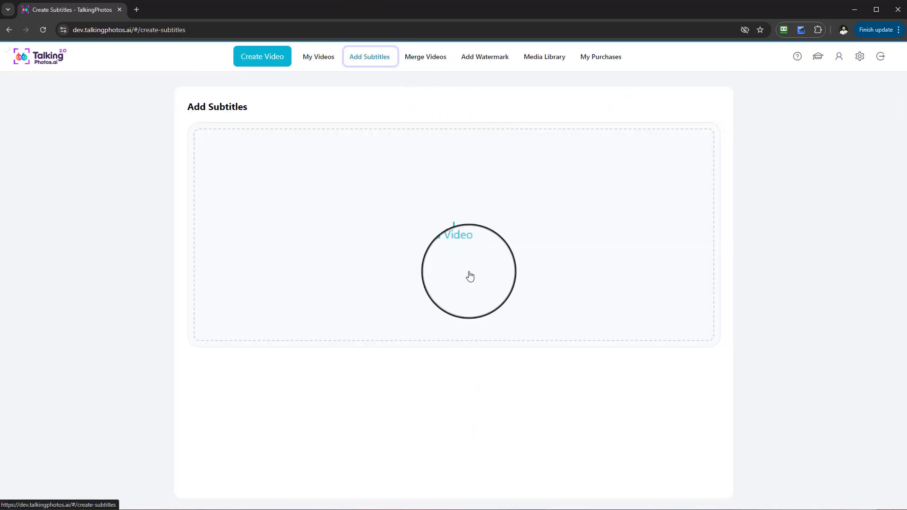
{"action": "left_click", "coordinate": [453, 248]}
{"action": "left_click", "coordinate": [657, 120]}
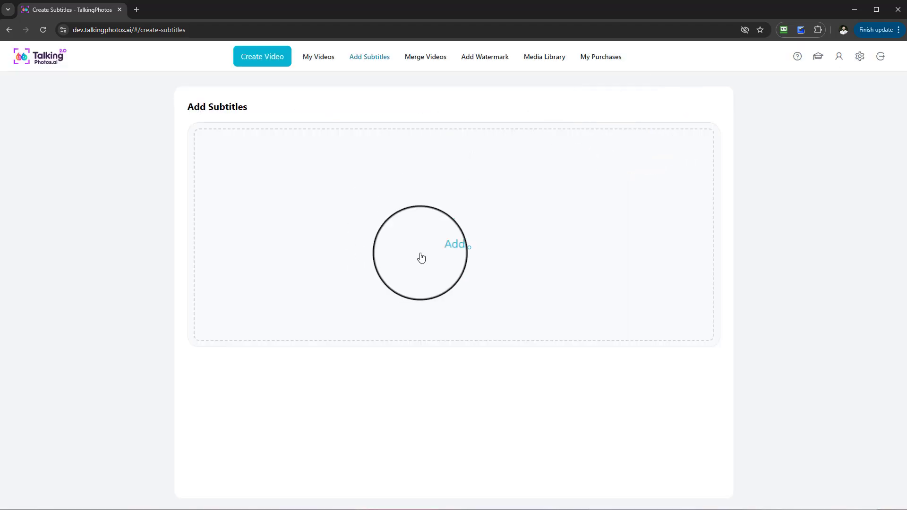
Look through the existing AI videos offered for subtitling, and close the selection without choosing one
{"action": "left_click", "coordinate": [470, 240]}
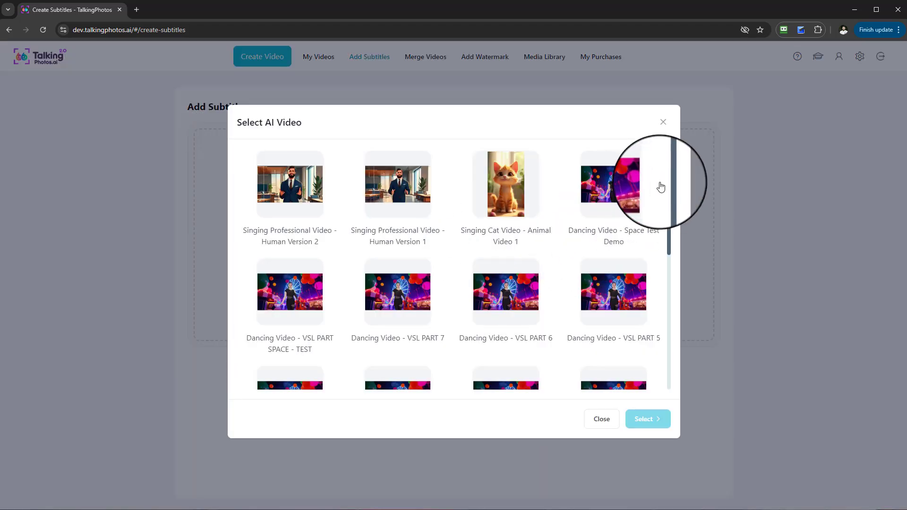
{"action": "left_click_drag", "start_coordinate": [668, 193], "coordinate": [666, 331]}
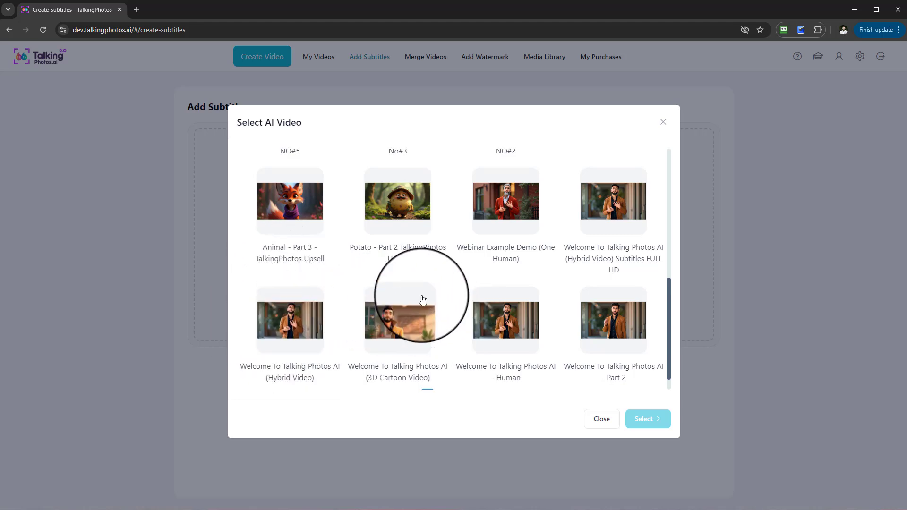
{"action": "scroll", "coordinate": [566, 226], "scroll_direction": "up", "scroll_amount": 3}
{"action": "left_click", "coordinate": [663, 122]}
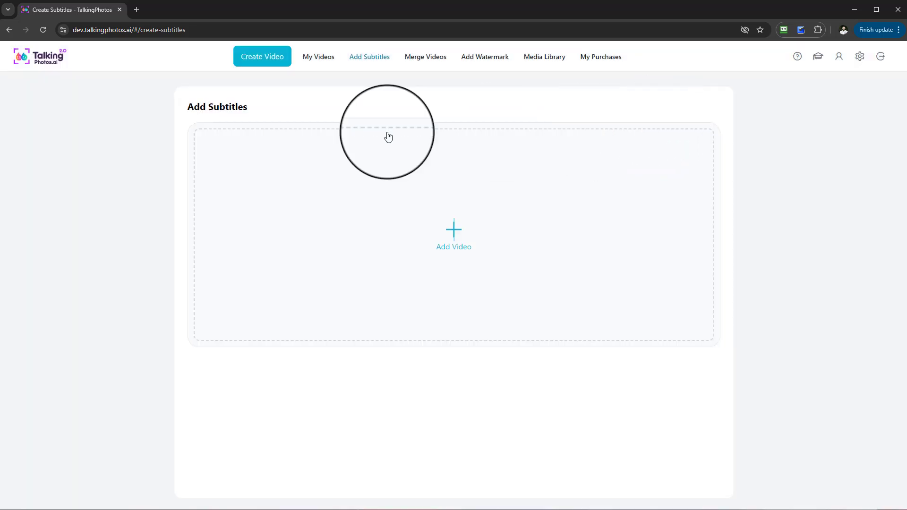
Add the AI video "Welcome To Talking Photos AI - Human" from page 2 as the video to subtitle
{"action": "left_click", "coordinate": [451, 236]}
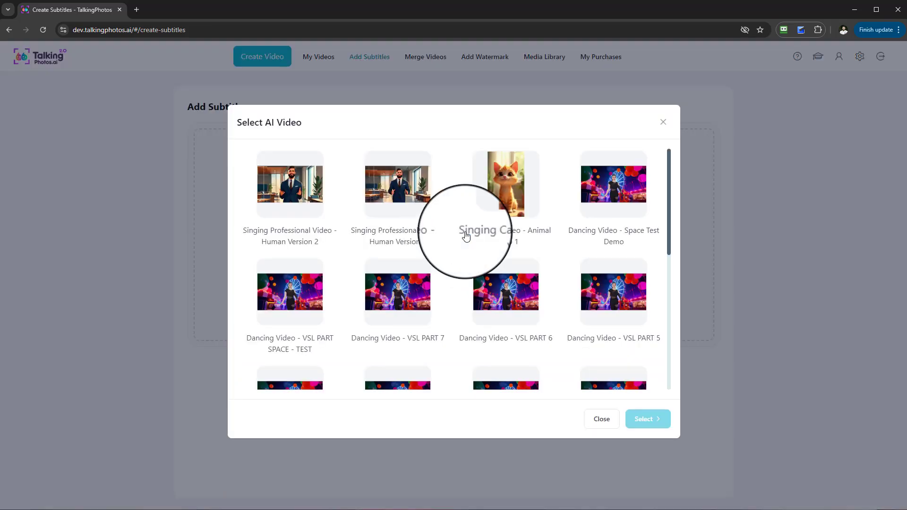
{"action": "scroll", "coordinate": [313, 260], "scroll_direction": "down", "scroll_amount": 7}
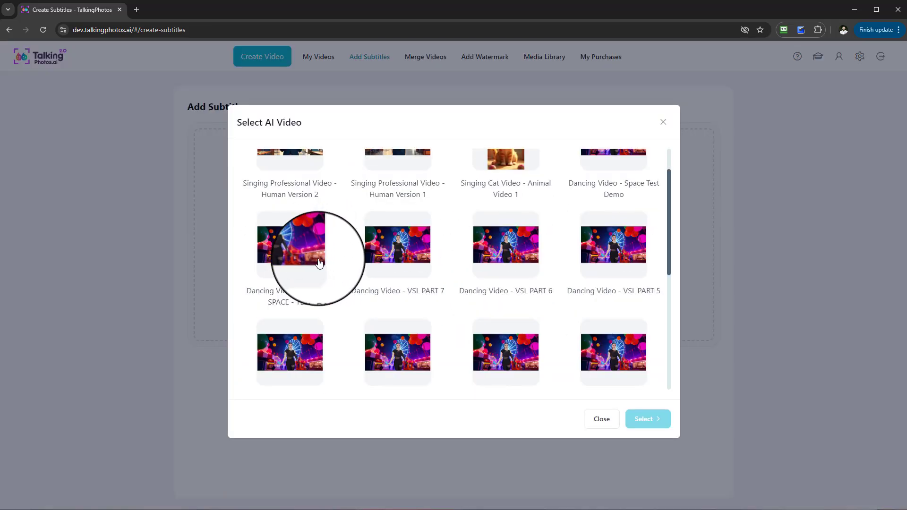
{"action": "left_click", "coordinate": [455, 373]}
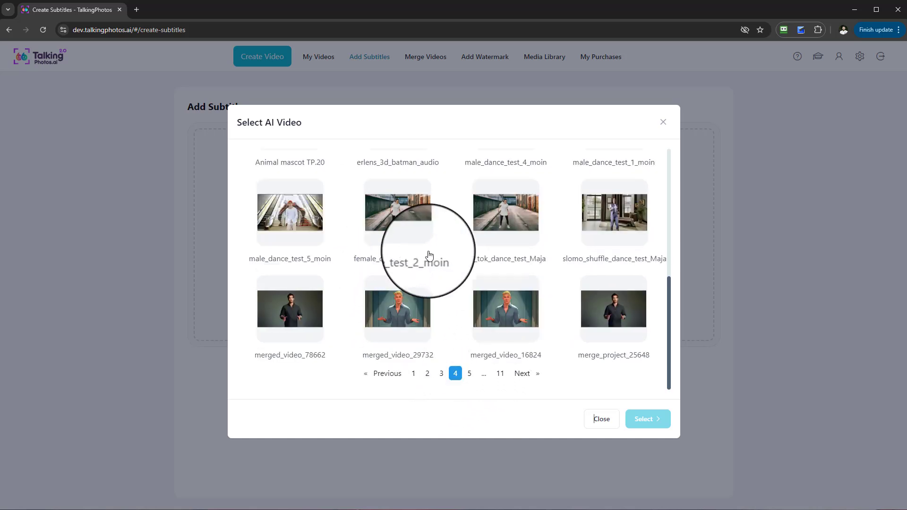
{"action": "left_click", "coordinate": [428, 374]}
{"action": "scroll", "coordinate": [491, 330], "scroll_direction": "down", "scroll_amount": 1}
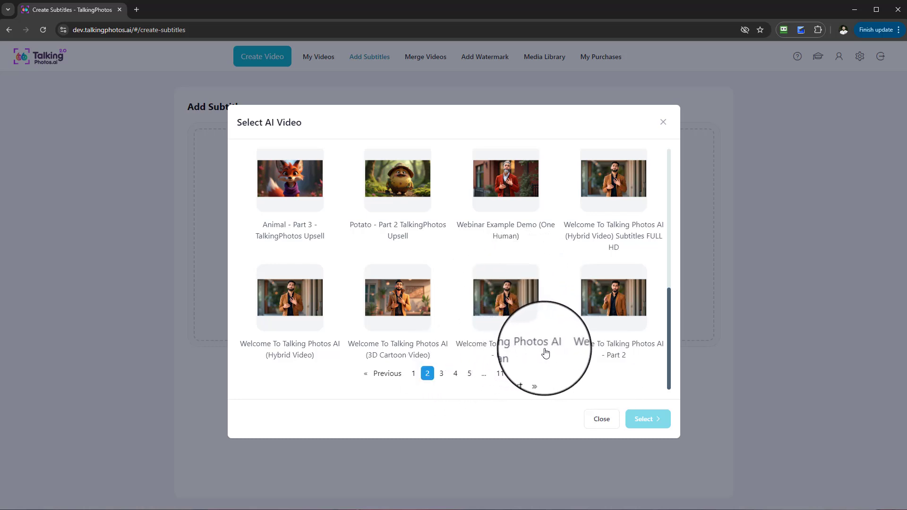
{"action": "left_click", "coordinate": [526, 315]}
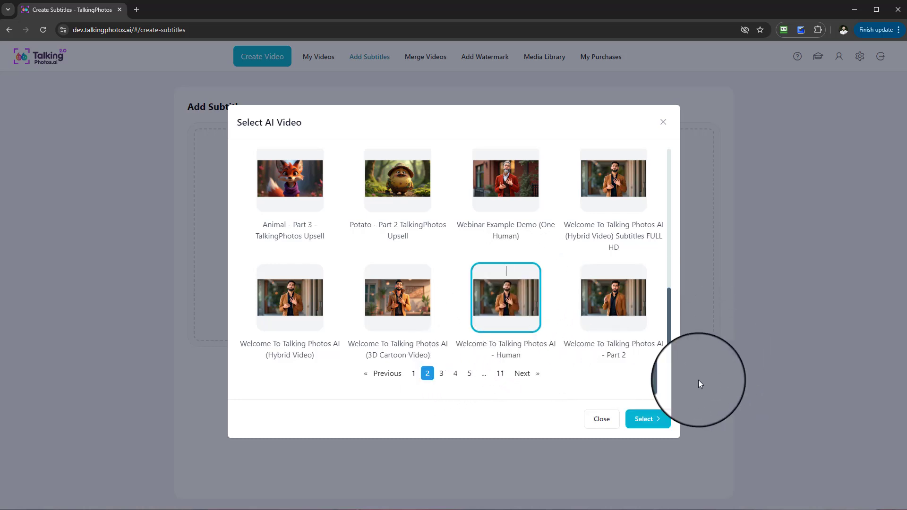
{"action": "left_click", "coordinate": [656, 426]}
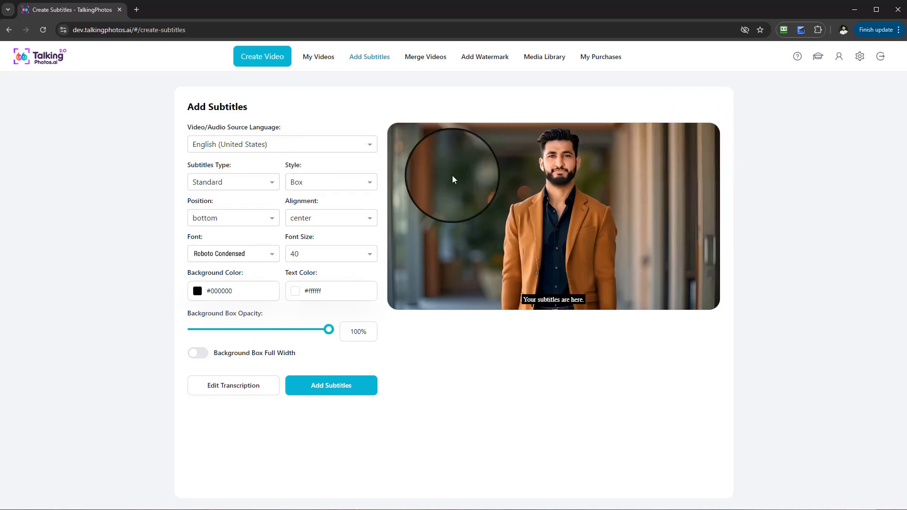
Look through the video/audio source languages offered for the subtitles, and close the list without choosing another
{"action": "left_click_drag", "start_coordinate": [186, 111], "coordinate": [258, 112]}
{"action": "left_click", "coordinate": [258, 113]}
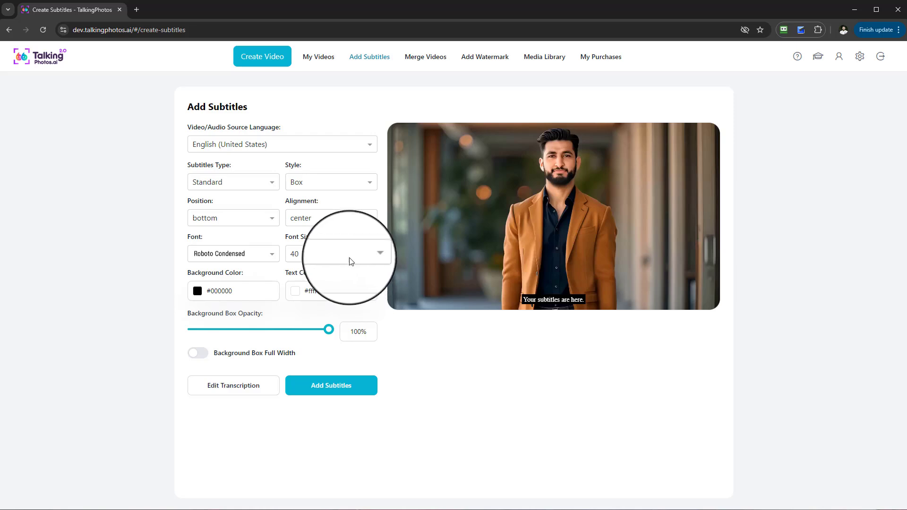
{"action": "left_click", "coordinate": [222, 146]}
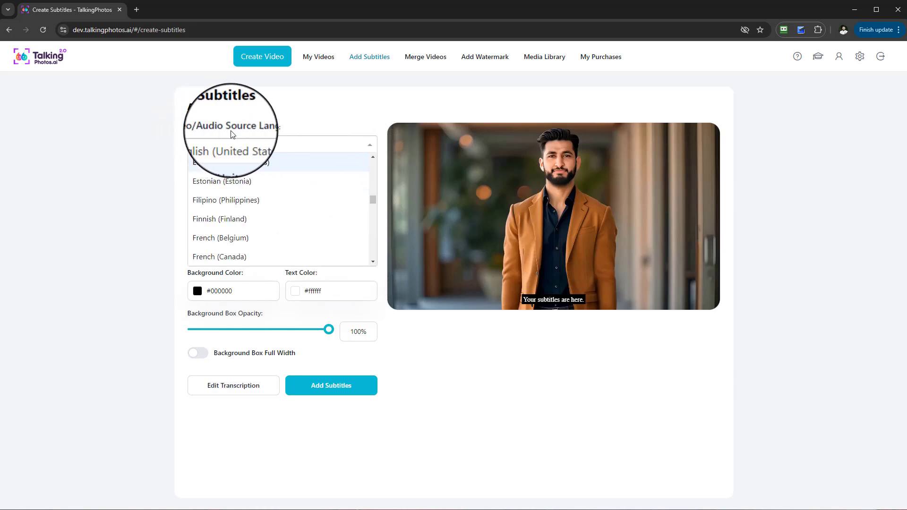
{"action": "left_click_drag", "start_coordinate": [283, 134], "coordinate": [229, 131]}
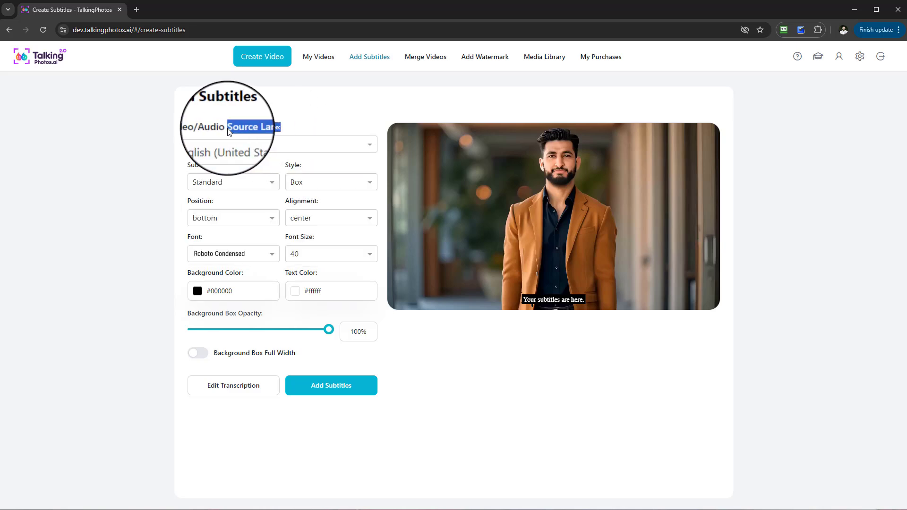
{"action": "left_click", "coordinate": [354, 122]}
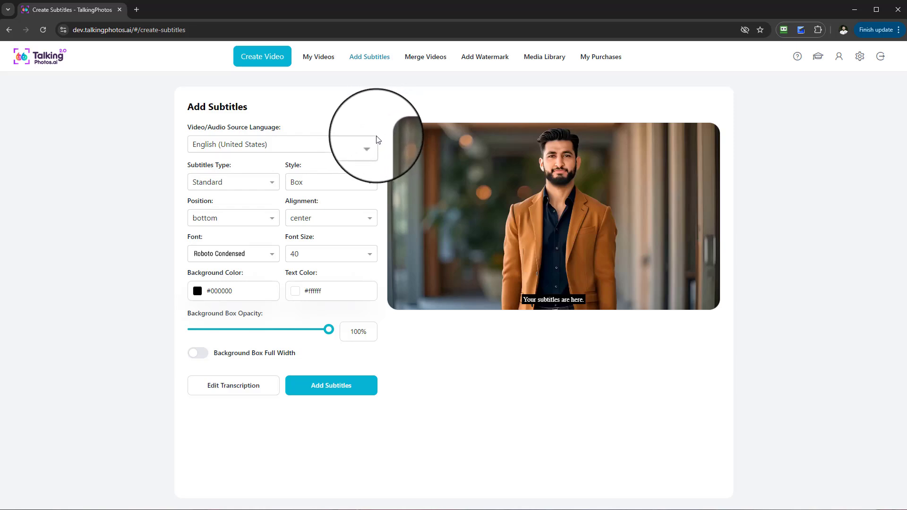
{"action": "left_click", "coordinate": [371, 148]}
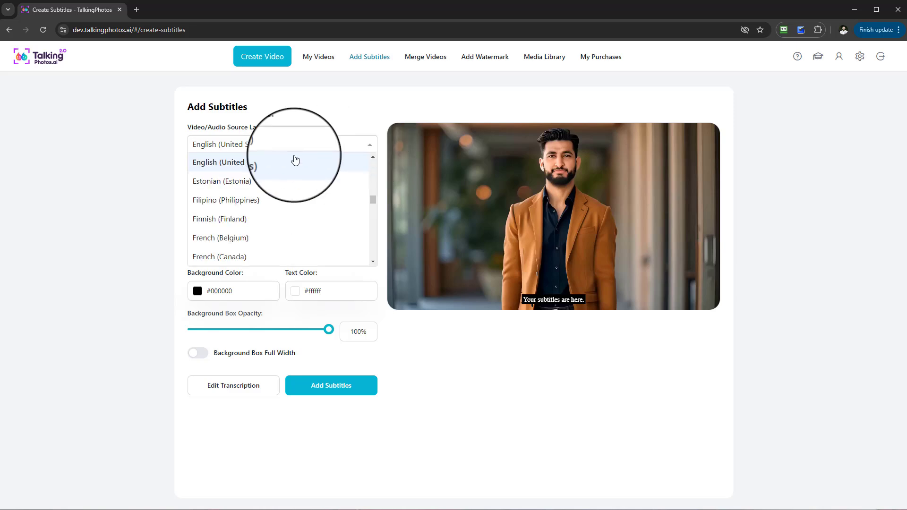
{"action": "left_click_drag", "start_coordinate": [375, 200], "coordinate": [381, 162]}
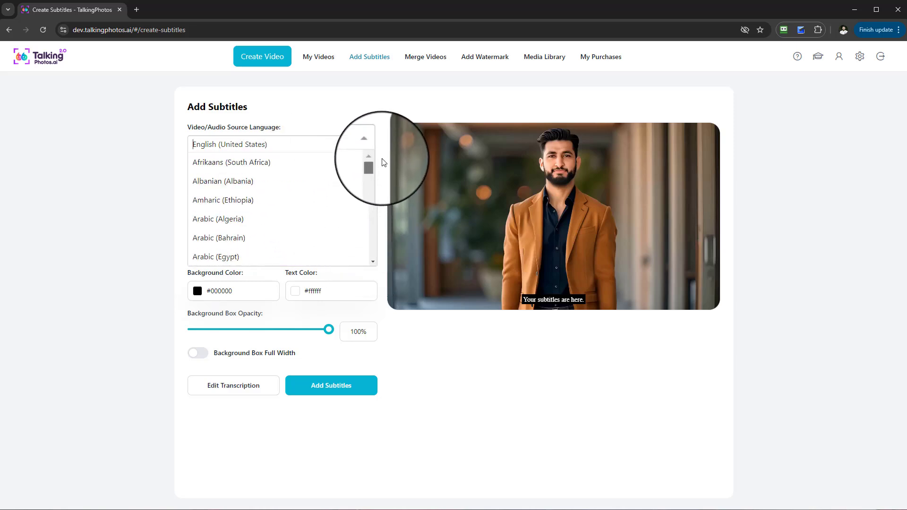
{"action": "left_click", "coordinate": [307, 121]}
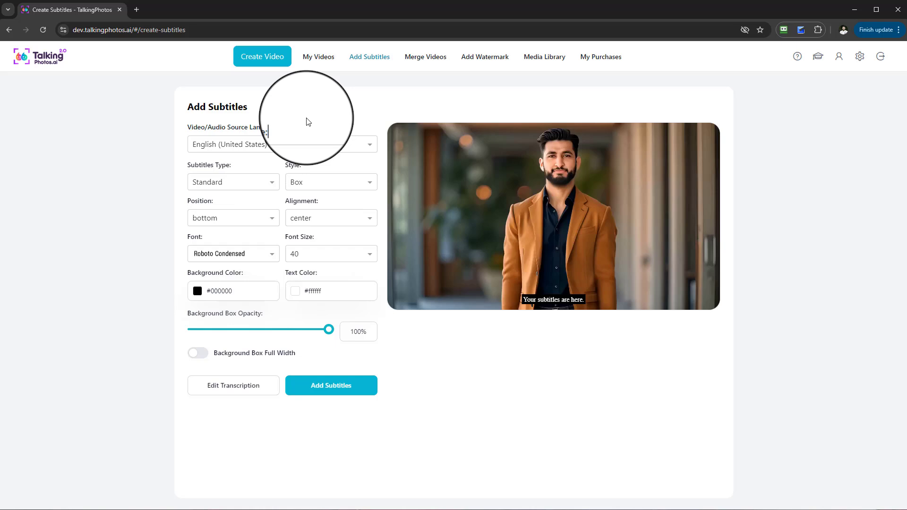
{"action": "left_click", "coordinate": [297, 147]}
{"action": "left_click_drag", "start_coordinate": [372, 201], "coordinate": [370, 194]}
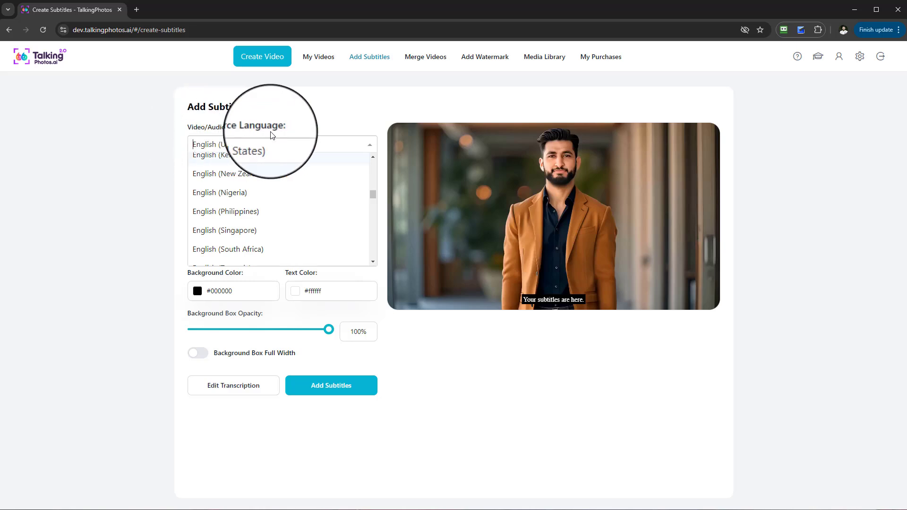
{"action": "left_click_drag", "start_coordinate": [371, 195], "coordinate": [376, 130]}
{"action": "left_click", "coordinate": [199, 150]}
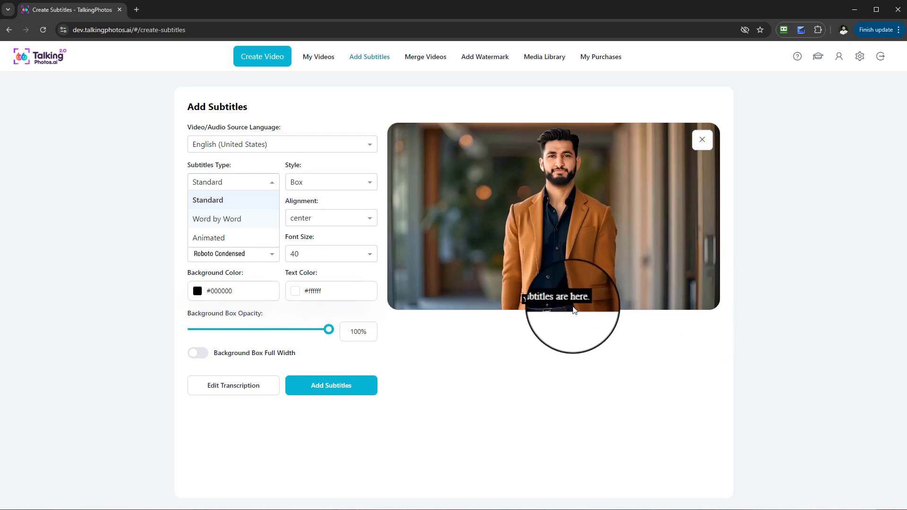
Try the Word by Word and Animated subtitle types, and go through the Animated styles Scale and Glow, leaving Animated with Glow
{"action": "left_click", "coordinate": [216, 219]}
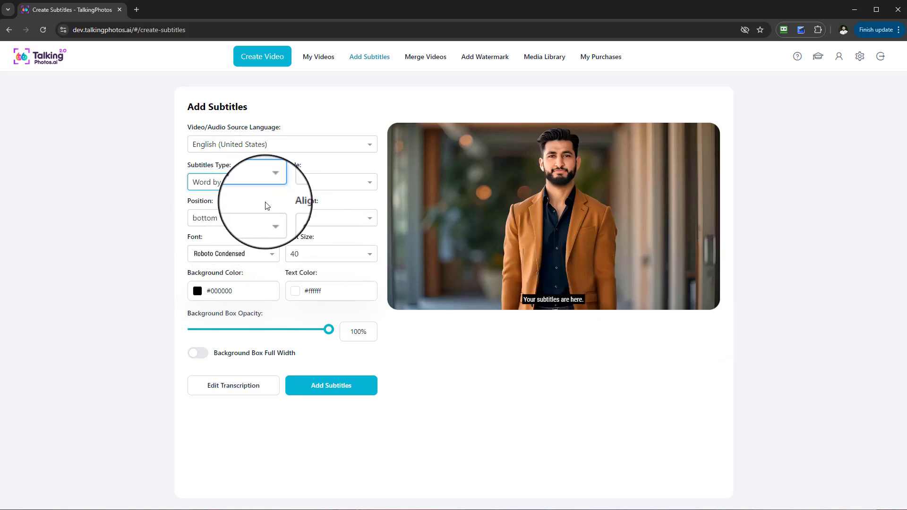
{"action": "left_click", "coordinate": [231, 241]}
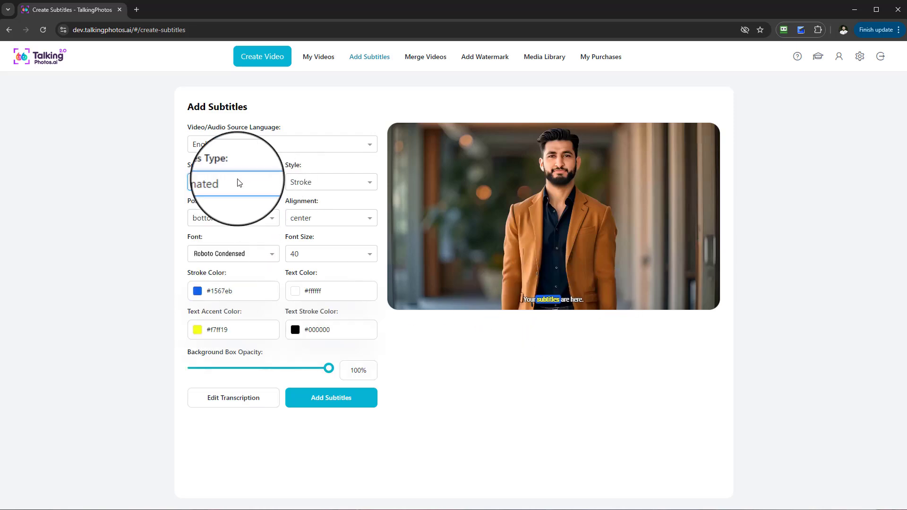
{"action": "left_click", "coordinate": [306, 188]}
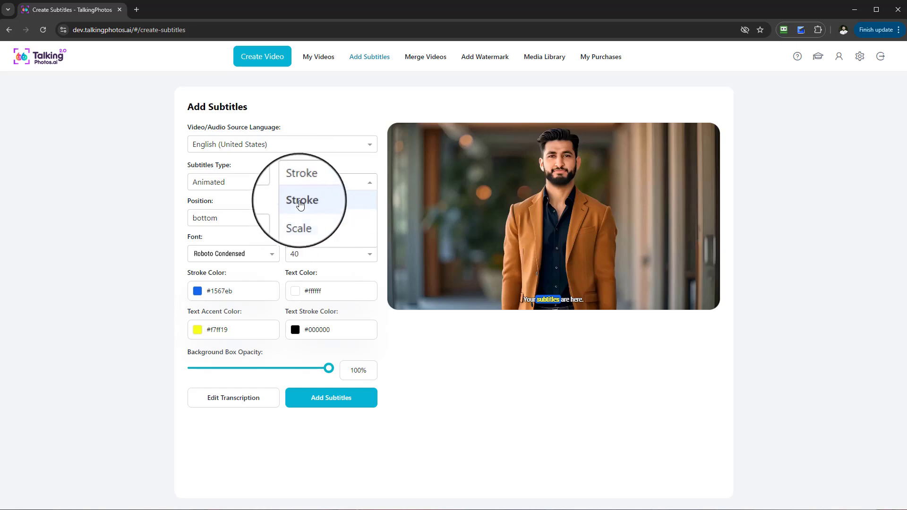
{"action": "left_click", "coordinate": [306, 220]}
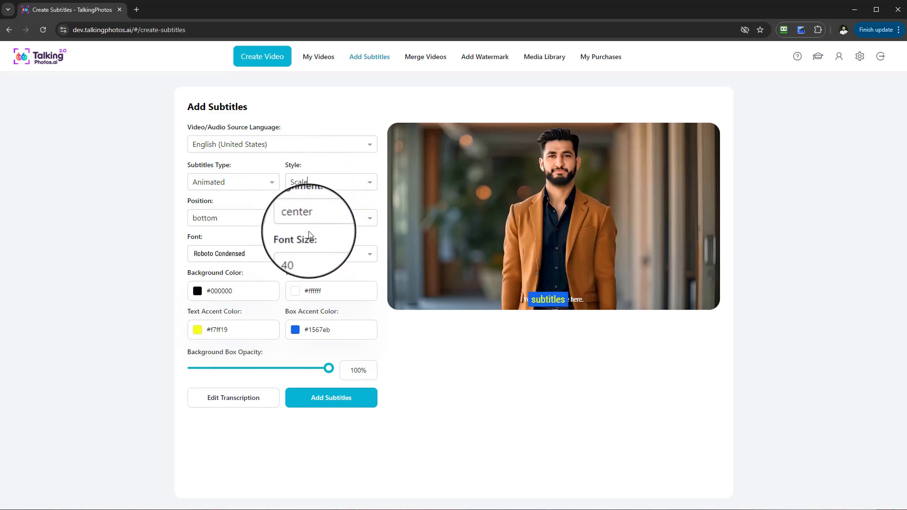
{"action": "left_click", "coordinate": [305, 234]}
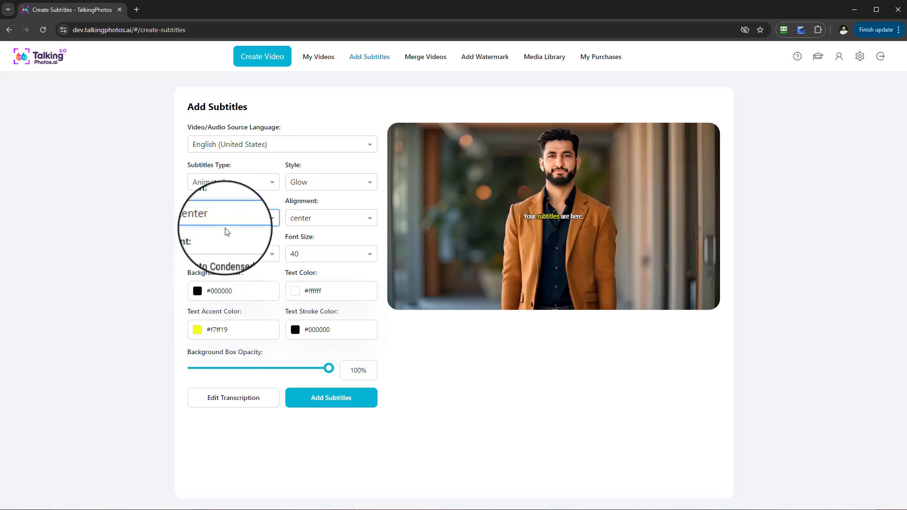
Try left and right alignment for the subtitles, and set their position back to bottom and their alignment back to center
{"action": "left_click", "coordinate": [218, 278]}
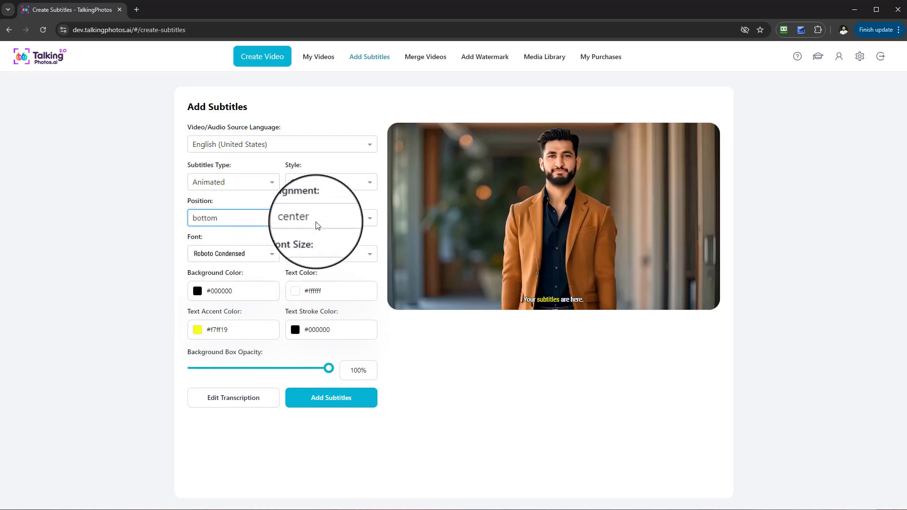
{"action": "left_click", "coordinate": [343, 218]}
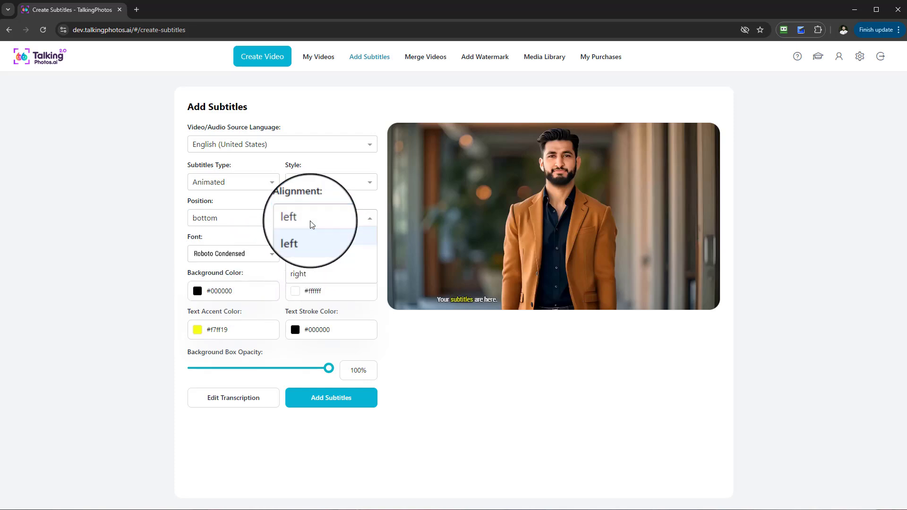
{"action": "left_click", "coordinate": [304, 275]}
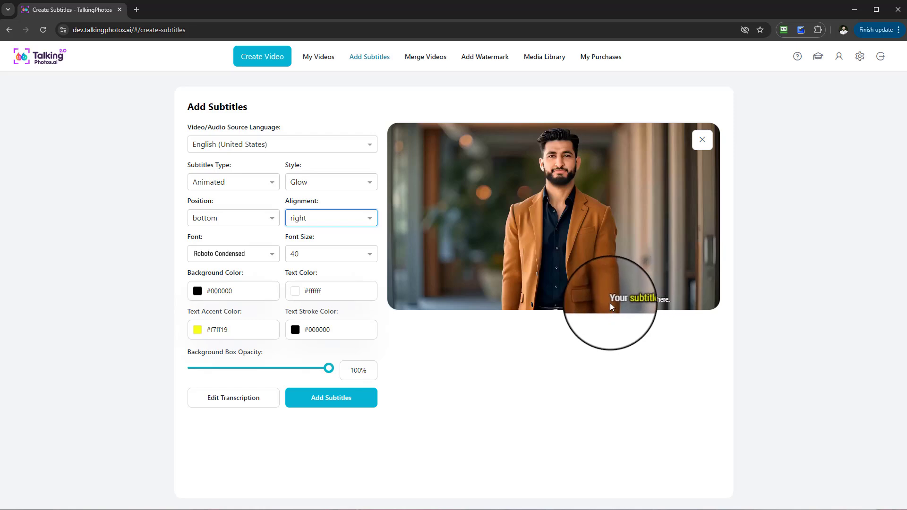
{"action": "left_click", "coordinate": [339, 220]}
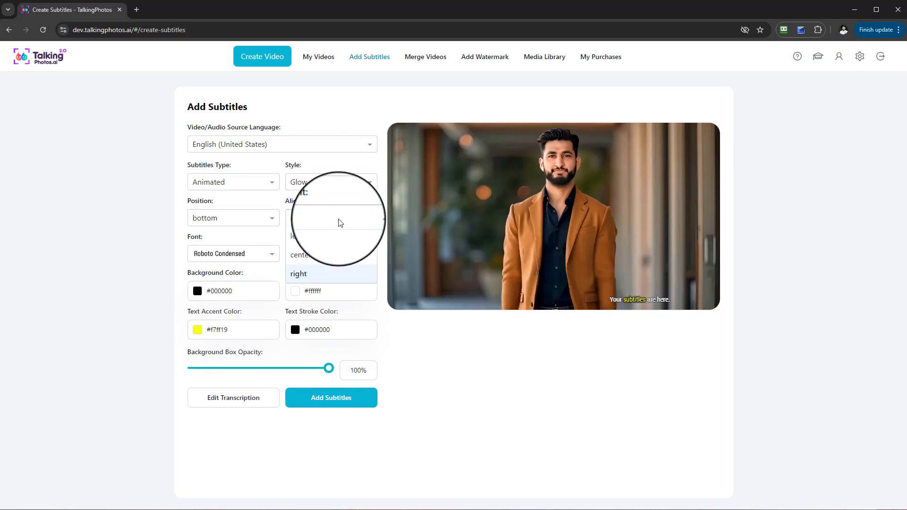
{"action": "left_click", "coordinate": [312, 259]}
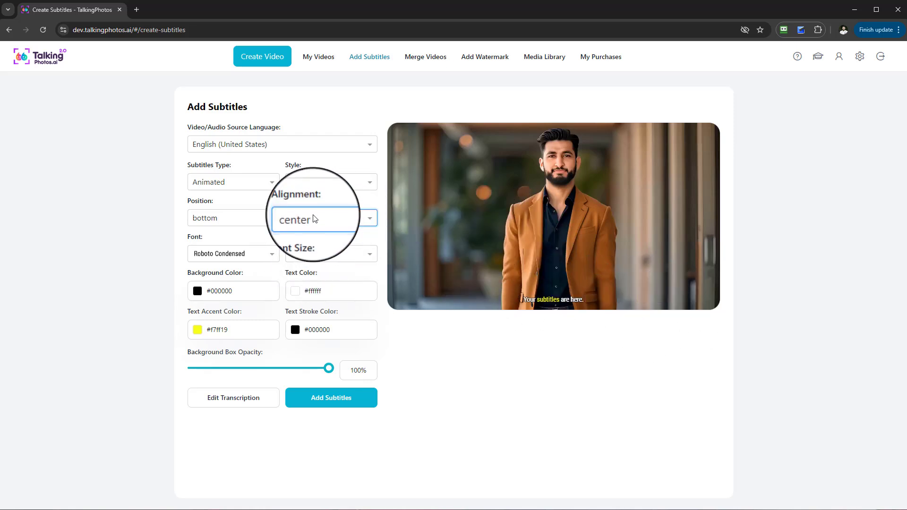
{"action": "left_click", "coordinate": [314, 219]}
{"action": "left_click", "coordinate": [309, 257]}
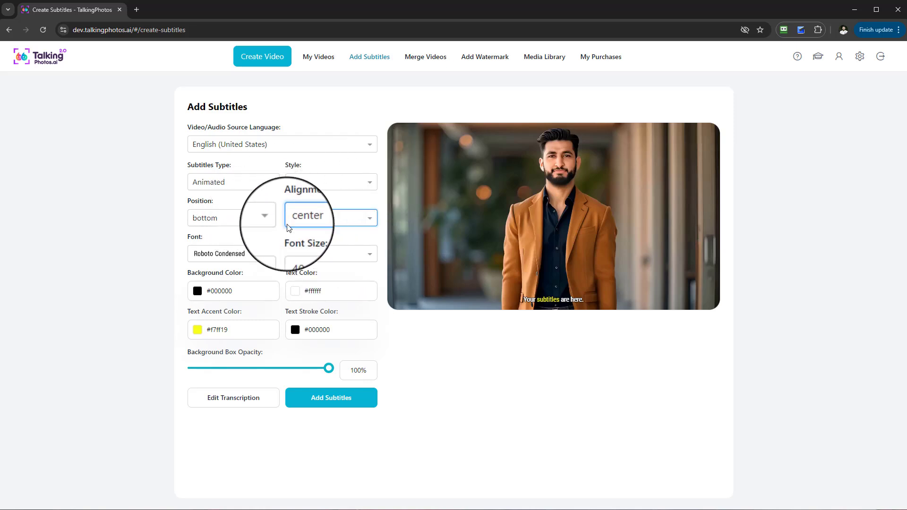
Set the subtitle font to Raleway and the font size to 60
{"action": "left_click", "coordinate": [224, 254]}
{"action": "mouse_move", "coordinate": [273, 324]}
{"action": "left_mouse_down"}
{"action": "mouse_move", "coordinate": [276, 268]}
{"action": "mouse_move", "coordinate": [275, 321]}
{"action": "left_mouse_up"}
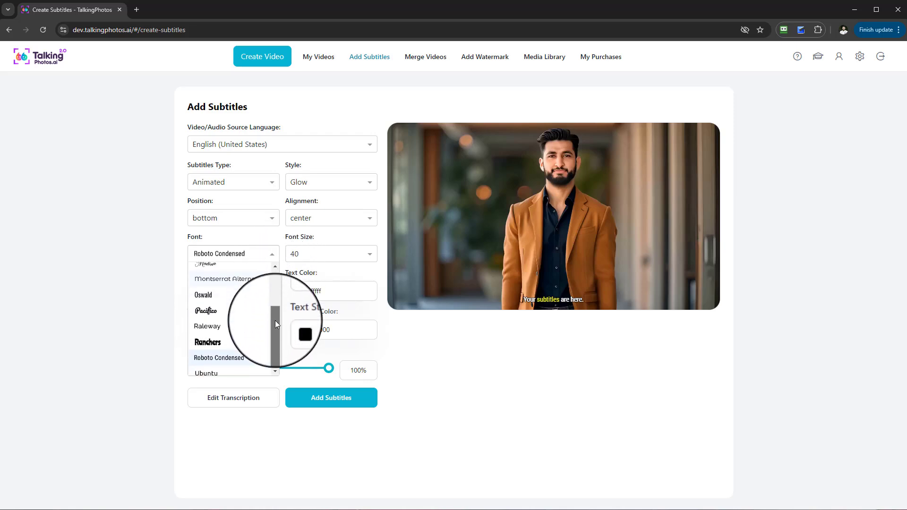
{"action": "left_click", "coordinate": [233, 333]}
{"action": "left_click", "coordinate": [309, 258]}
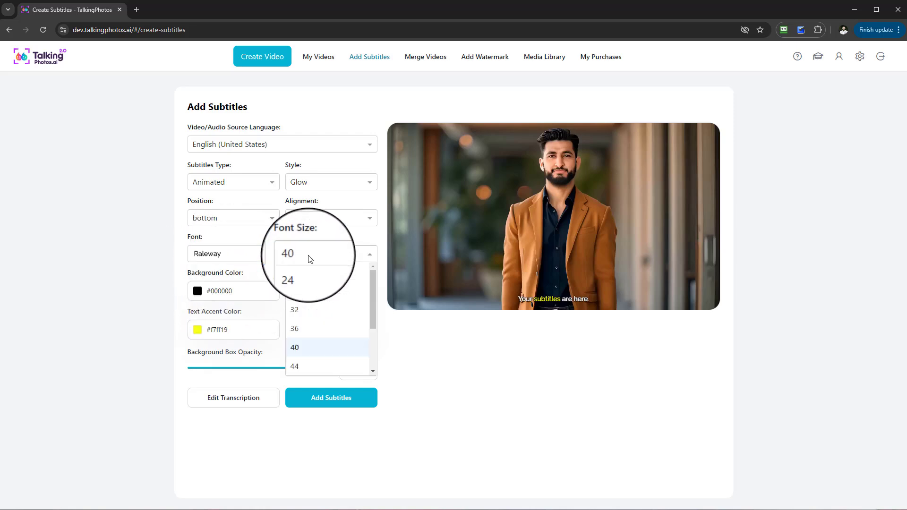
{"action": "left_click", "coordinate": [331, 366]}
{"action": "left_click", "coordinate": [347, 263]}
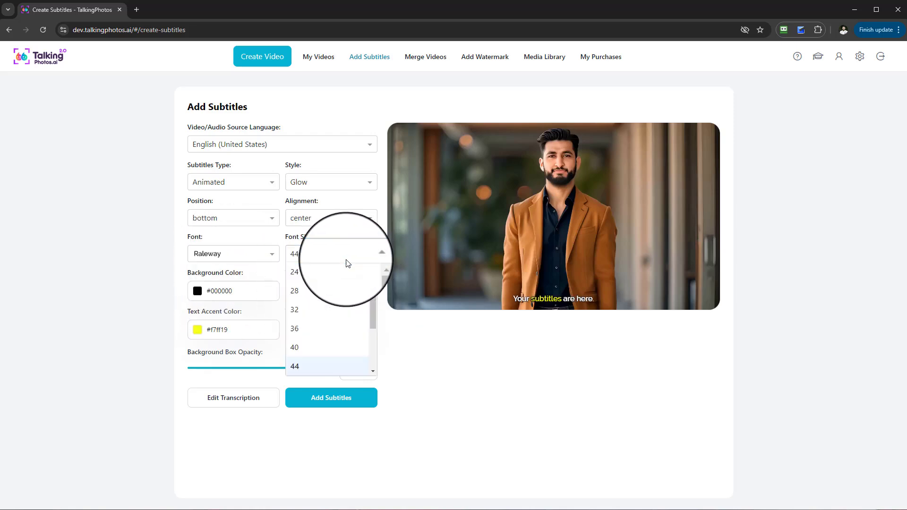
{"action": "scroll", "coordinate": [324, 366], "scroll_direction": "down", "scroll_amount": 2}
{"action": "left_click", "coordinate": [324, 365]}
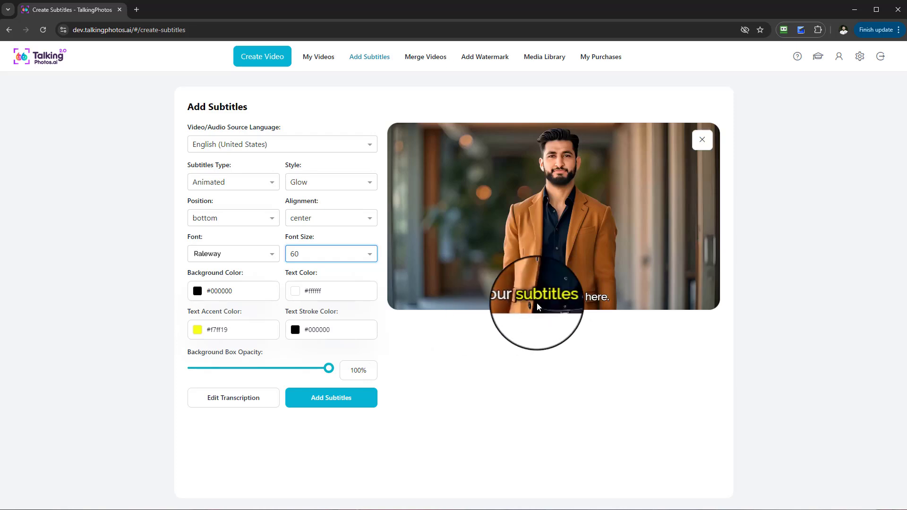
Try the red background color #bf2727 on the animated subtitles, and switch the subtitles type to Standard
{"action": "left_click", "coordinate": [226, 291]}
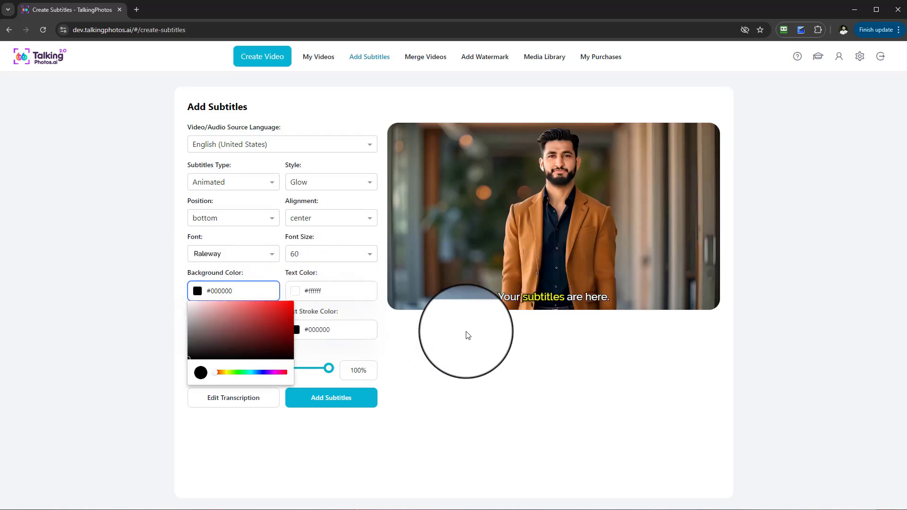
{"action": "left_click", "coordinate": [267, 317]}
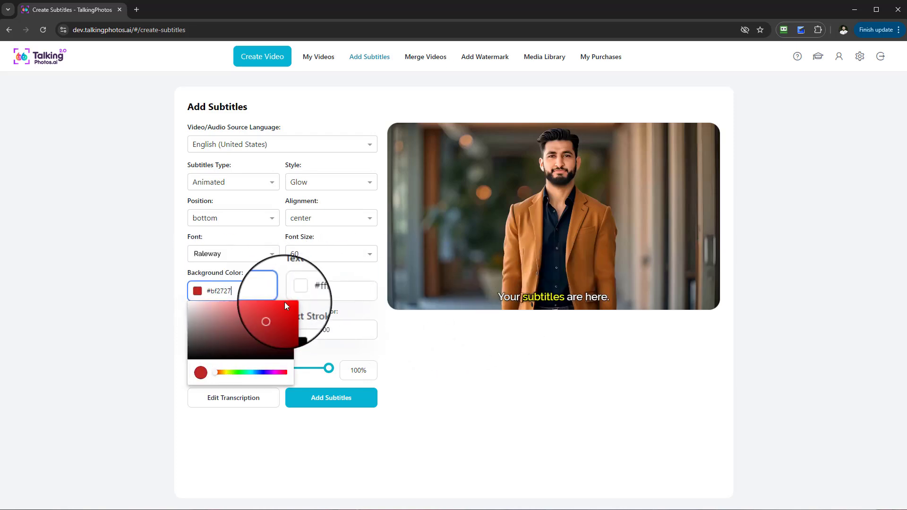
{"action": "left_click", "coordinate": [223, 183]}
{"action": "left_click", "coordinate": [216, 202]}
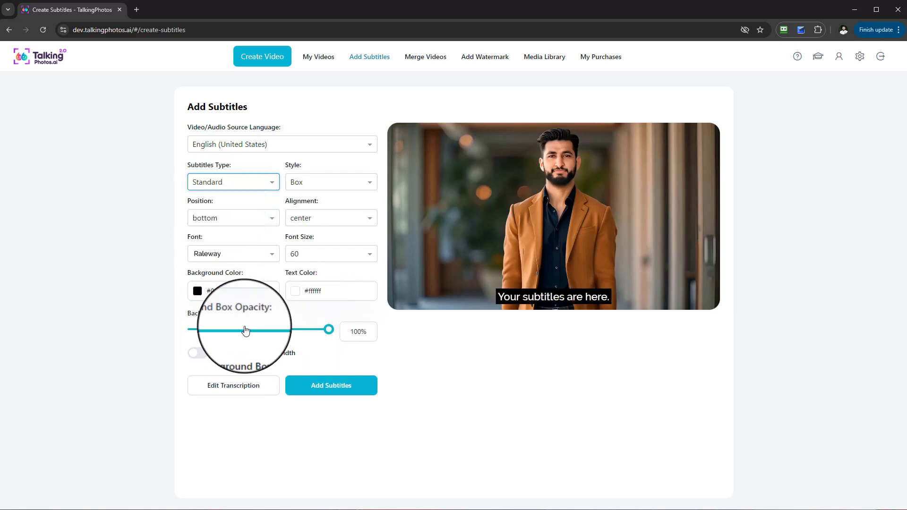
Try a red background color on the Standard box subtitles, and change it to the yellow #fcff00
{"action": "left_click", "coordinate": [199, 296]}
{"action": "left_click", "coordinate": [267, 338]}
{"action": "left_click", "coordinate": [292, 302]}
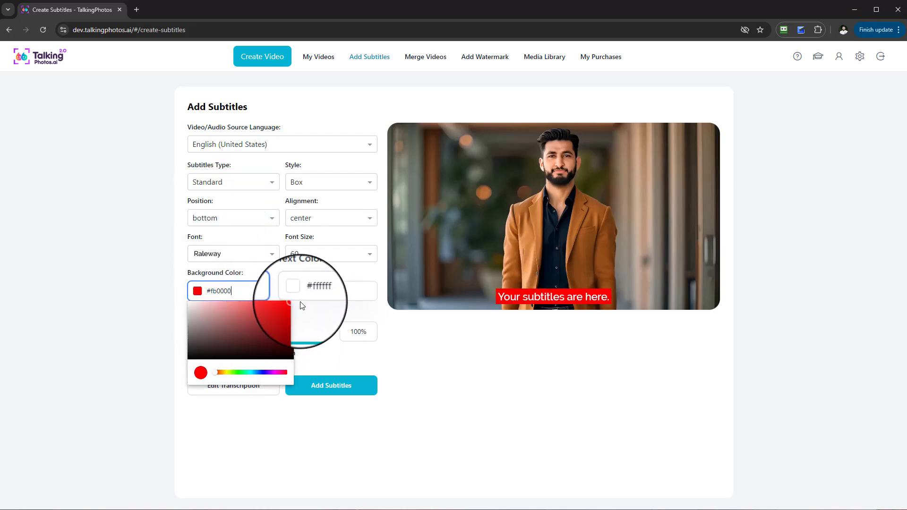
{"action": "left_click_drag", "start_coordinate": [244, 372], "coordinate": [227, 373]}
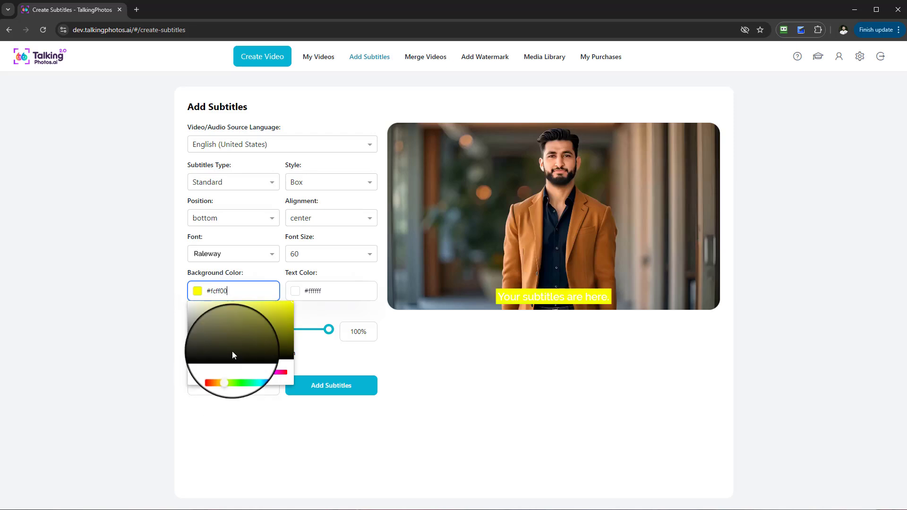
Set the text color of the Standard box subtitles to black, #000000, leaving the background color picker without a new choice
{"action": "left_click_drag", "start_coordinate": [305, 296], "coordinate": [300, 279]}
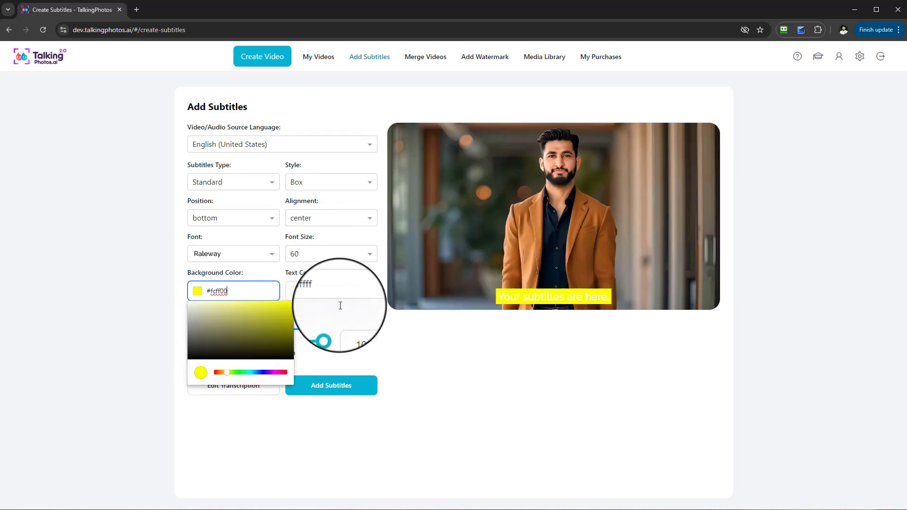
{"action": "left_click", "coordinate": [295, 291]}
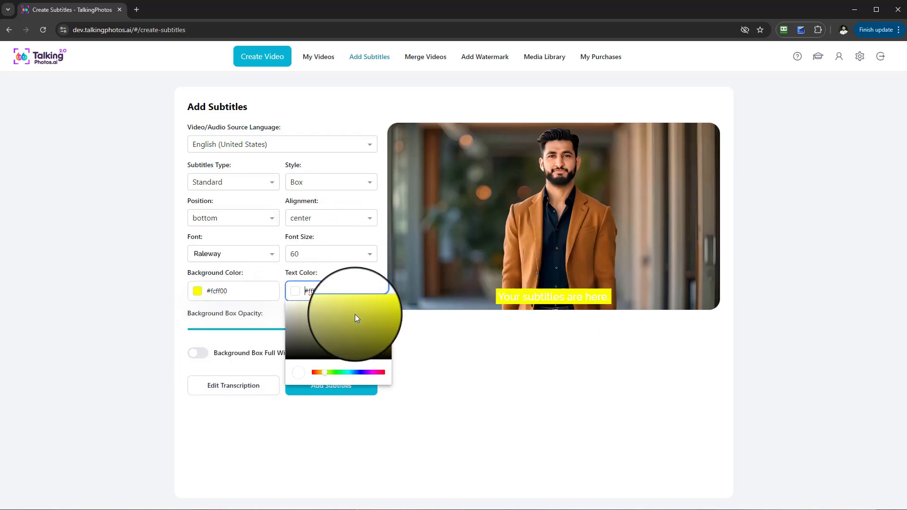
{"action": "mouse_move", "coordinate": [355, 314]}
{"action": "left_mouse_down"}
{"action": "mouse_move", "coordinate": [375, 311]}
{"action": "mouse_move", "coordinate": [286, 361]}
{"action": "mouse_move", "coordinate": [324, 335]}
{"action": "mouse_move", "coordinate": [306, 316]}
{"action": "mouse_move", "coordinate": [286, 318]}
{"action": "mouse_move", "coordinate": [277, 363]}
{"action": "left_mouse_up"}
{"action": "left_click", "coordinate": [347, 274]}
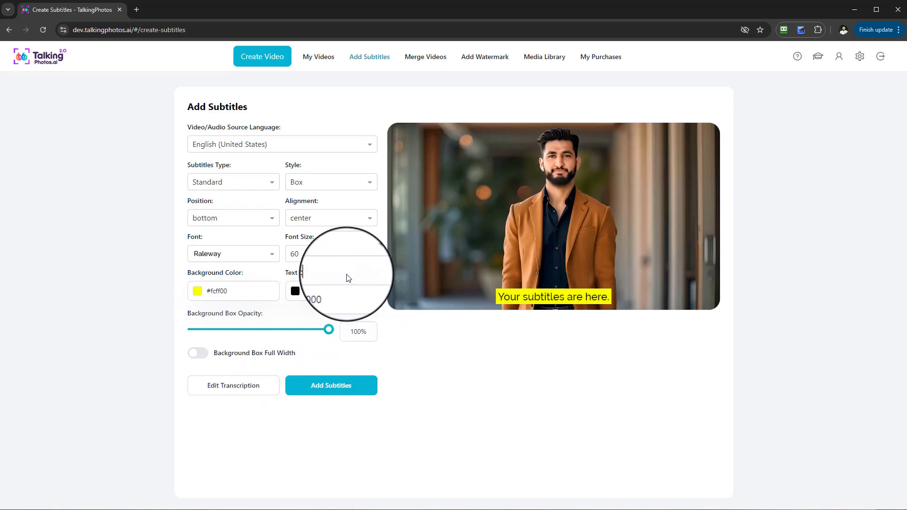
{"action": "left_click", "coordinate": [231, 293]}
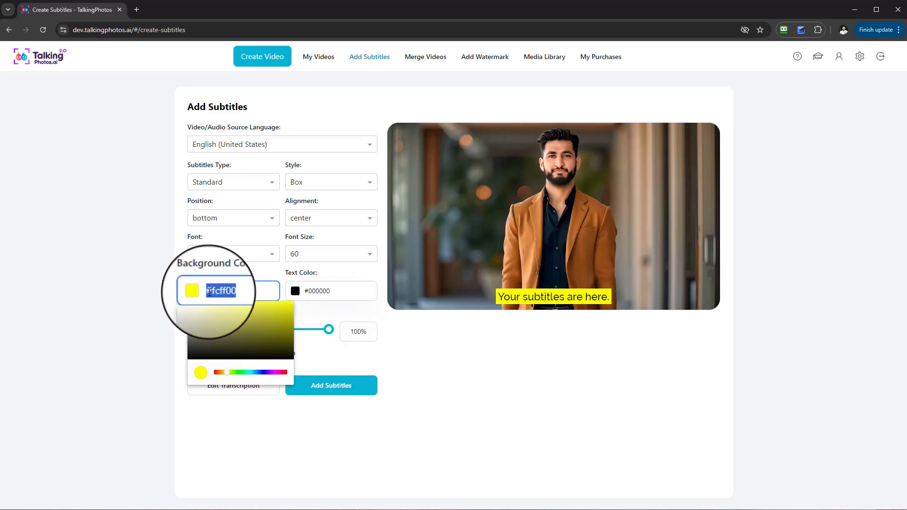
{"action": "left_click", "coordinate": [340, 283]}
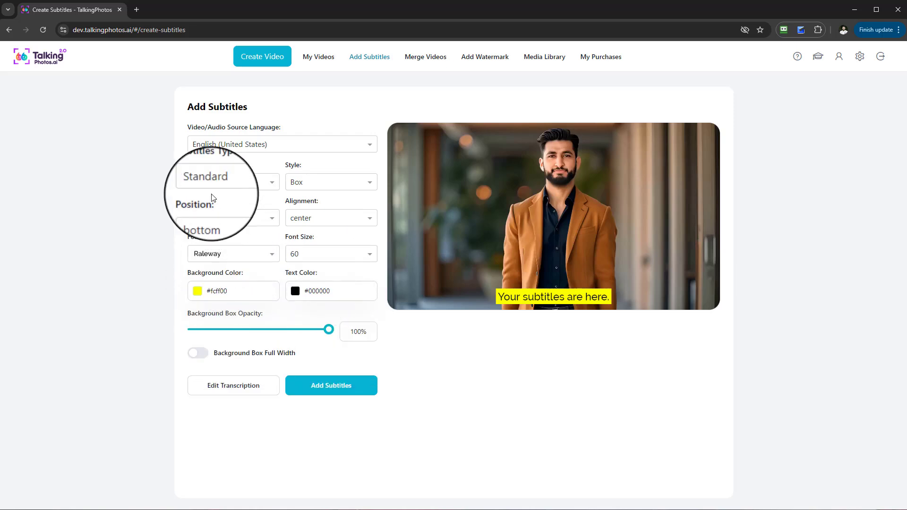
Switch the subtitles type to Animated
{"action": "left_click", "coordinate": [235, 184]}
{"action": "left_click", "coordinate": [219, 237]}
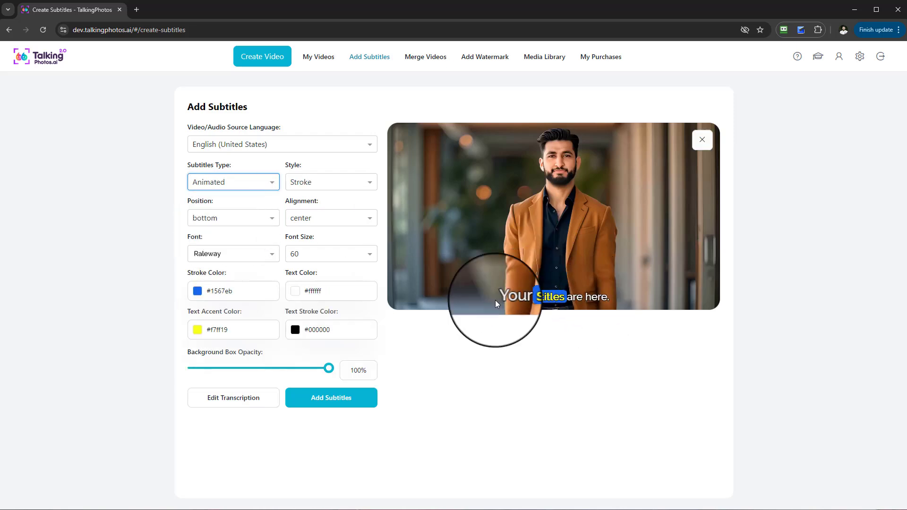
Try a blue stroke color, #0062ff, on the animated subtitles, and change it to red, #ff0003
{"action": "left_click", "coordinate": [203, 291]}
{"action": "left_click_drag", "start_coordinate": [277, 310], "coordinate": [305, 312]}
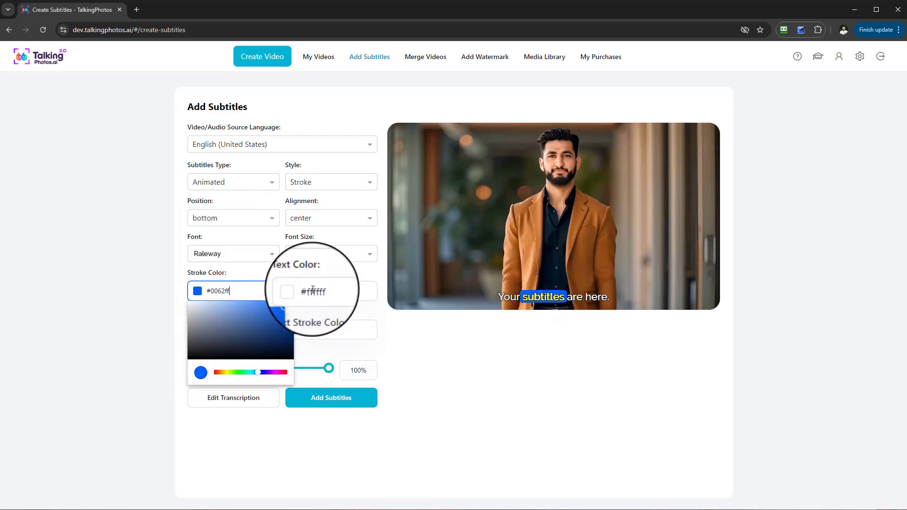
{"action": "left_click_drag", "start_coordinate": [257, 372], "coordinate": [286, 372]}
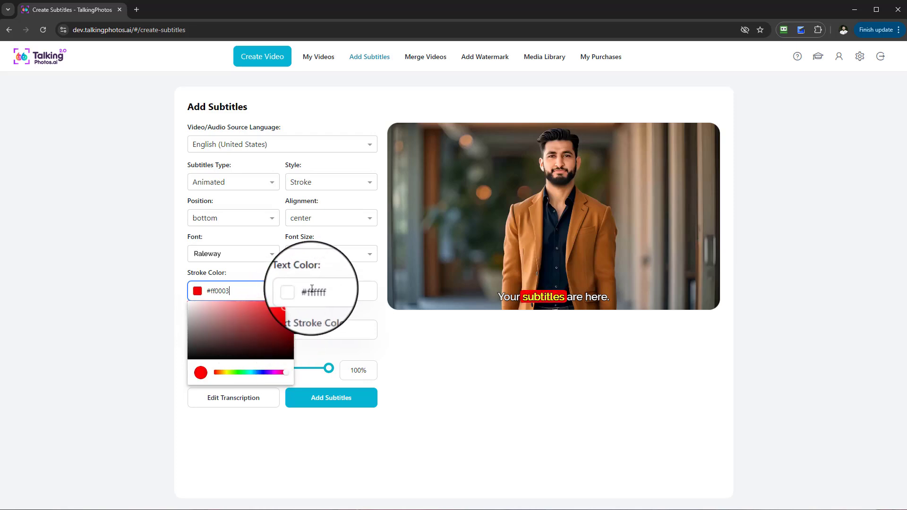
{"action": "left_click", "coordinate": [330, 291]}
{"action": "left_click", "coordinate": [180, 333]}
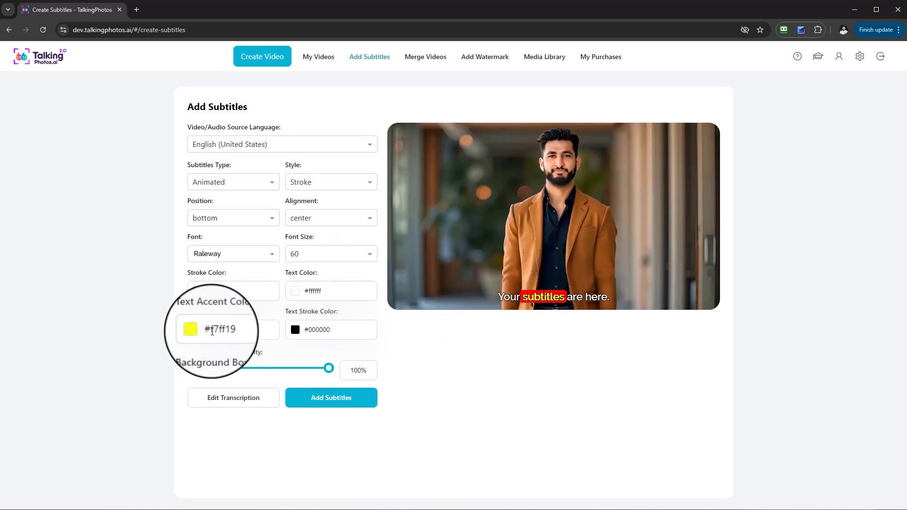
Try black #000000 and purple #7700ff as the text accent color, and change it to yellow, #fcff00
{"action": "left_click", "coordinate": [198, 332]}
{"action": "mouse_move", "coordinate": [230, 356]}
{"action": "left_mouse_down"}
{"action": "mouse_move", "coordinate": [205, 372]}
{"action": "mouse_move", "coordinate": [179, 337]}
{"action": "mouse_move", "coordinate": [187, 405]}
{"action": "left_mouse_up"}
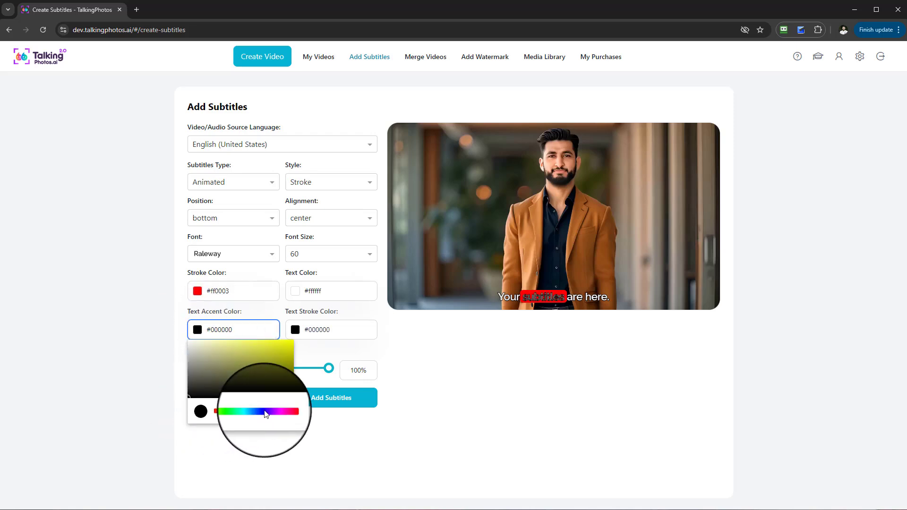
{"action": "left_click_drag", "start_coordinate": [269, 413], "coordinate": [222, 415]}
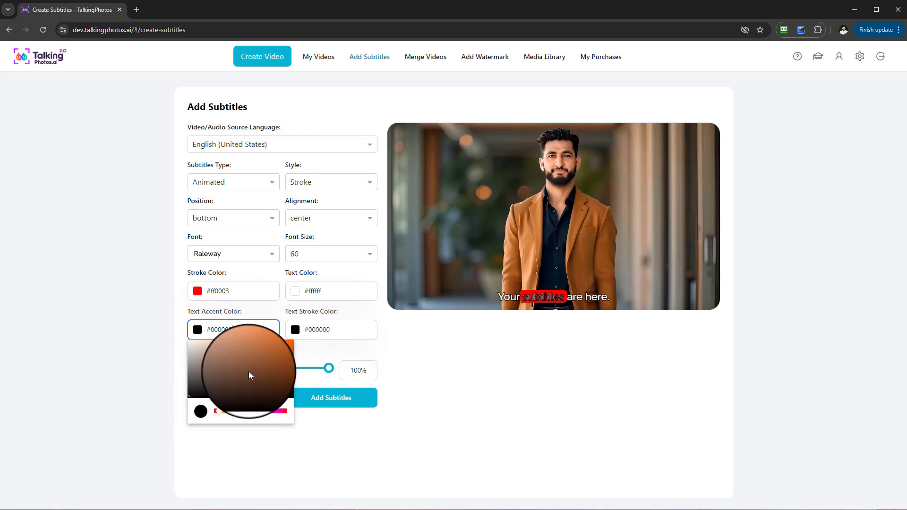
{"action": "left_click_drag", "start_coordinate": [248, 372], "coordinate": [298, 327]}
{"action": "mouse_move", "coordinate": [258, 417]}
{"action": "left_mouse_down"}
{"action": "mouse_move", "coordinate": [291, 414]}
{"action": "mouse_move", "coordinate": [272, 415]}
{"action": "left_mouse_up"}
{"action": "left_click", "coordinate": [271, 375]}
{"action": "left_click_drag", "start_coordinate": [282, 367], "coordinate": [299, 334]}
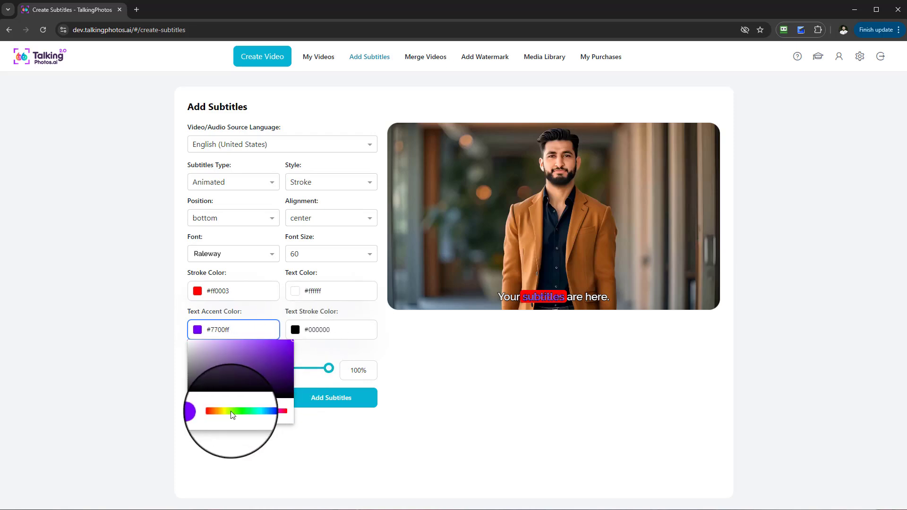
{"action": "left_click_drag", "start_coordinate": [231, 414], "coordinate": [227, 412]}
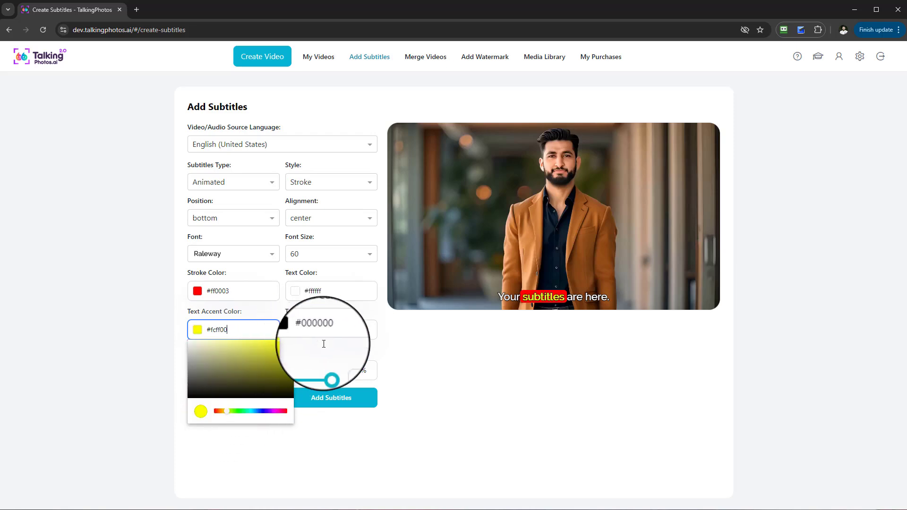
{"action": "left_click", "coordinate": [338, 373]}
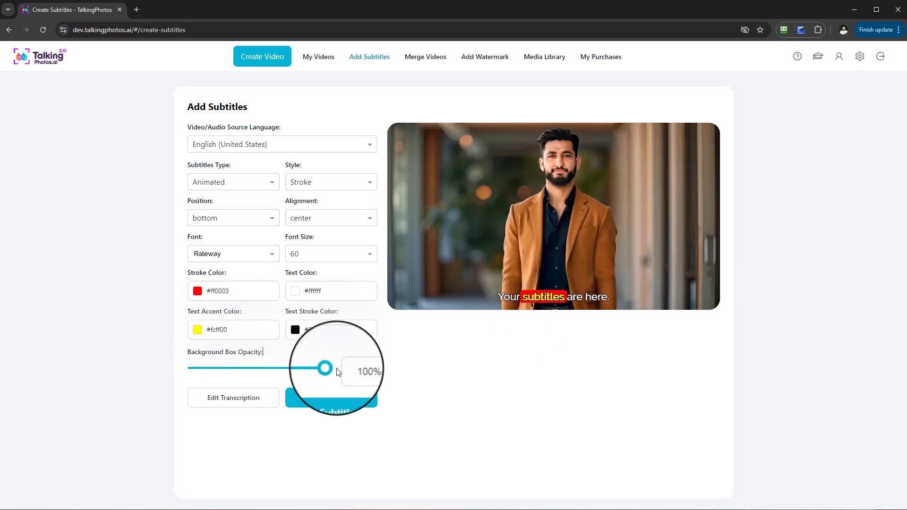
{"action": "mouse_move", "coordinate": [332, 373]}
{"action": "left_mouse_down"}
{"action": "mouse_move", "coordinate": [208, 371]}
{"action": "mouse_move", "coordinate": [331, 374]}
{"action": "left_mouse_up"}
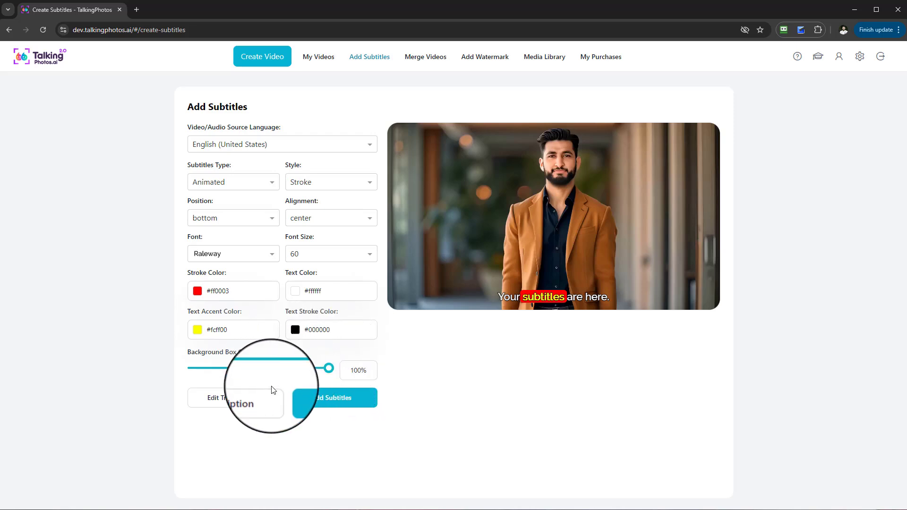
Create the video's transcription for editing, and save it after reviewing its timestamps and text lines through the last entry
{"action": "left_click", "coordinate": [244, 402]}
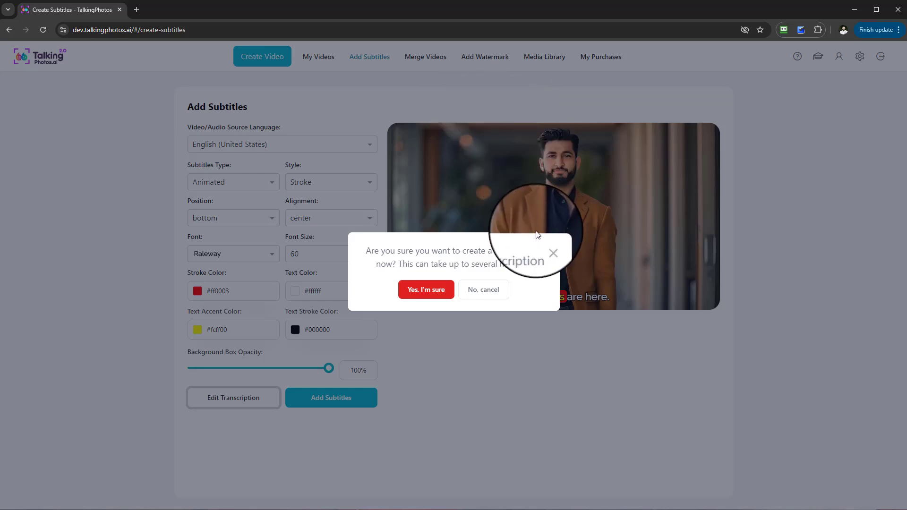
{"action": "left_click", "coordinate": [430, 296]}
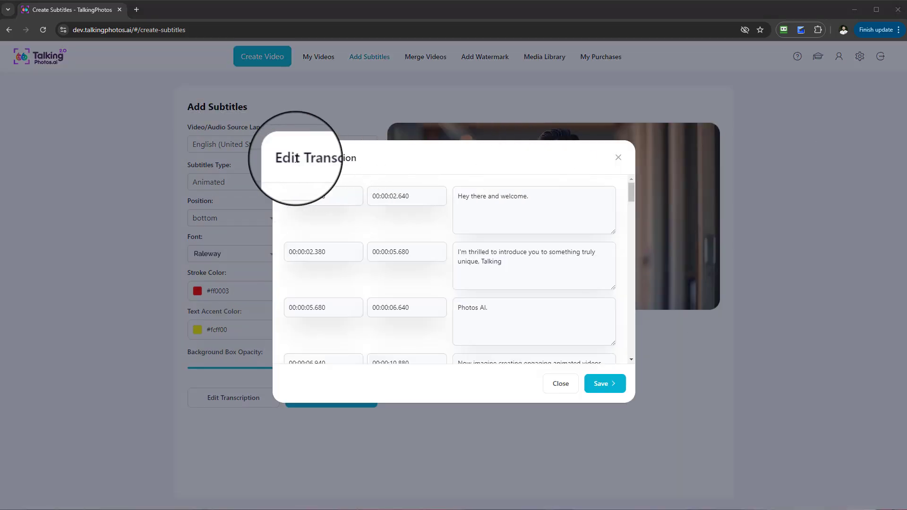
{"action": "mouse_move", "coordinate": [632, 191]}
{"action": "left_mouse_down"}
{"action": "mouse_move", "coordinate": [631, 336]}
{"action": "mouse_move", "coordinate": [626, 187]}
{"action": "left_mouse_up"}
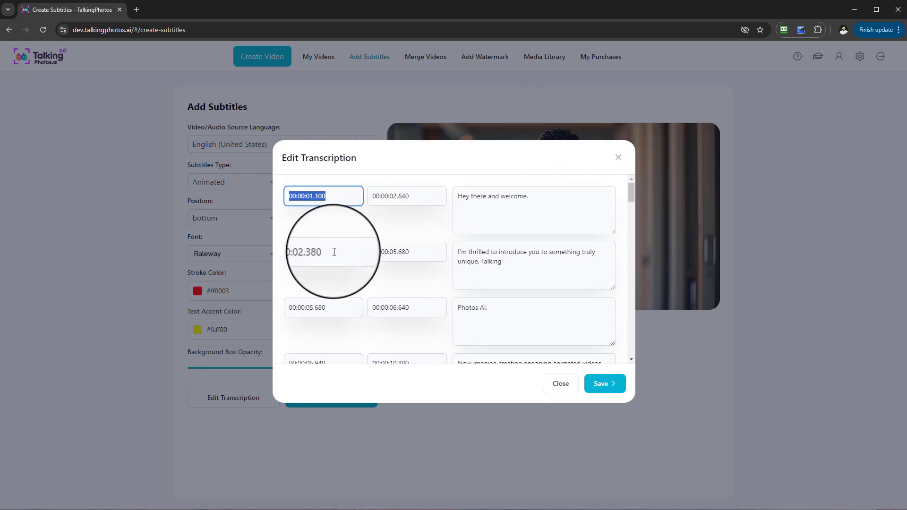
{"action": "left_click_drag", "start_coordinate": [633, 186], "coordinate": [624, 345]}
{"action": "left_click", "coordinate": [534, 255]}
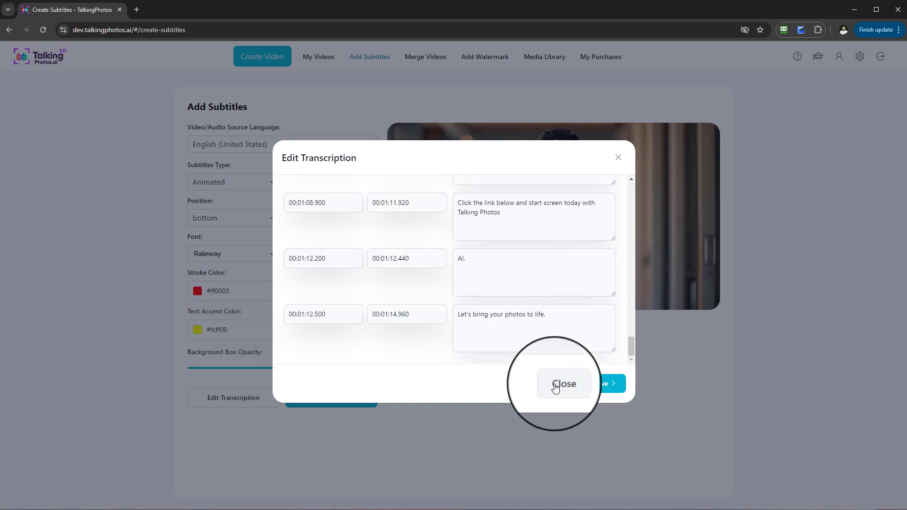
{"action": "left_click", "coordinate": [600, 385]}
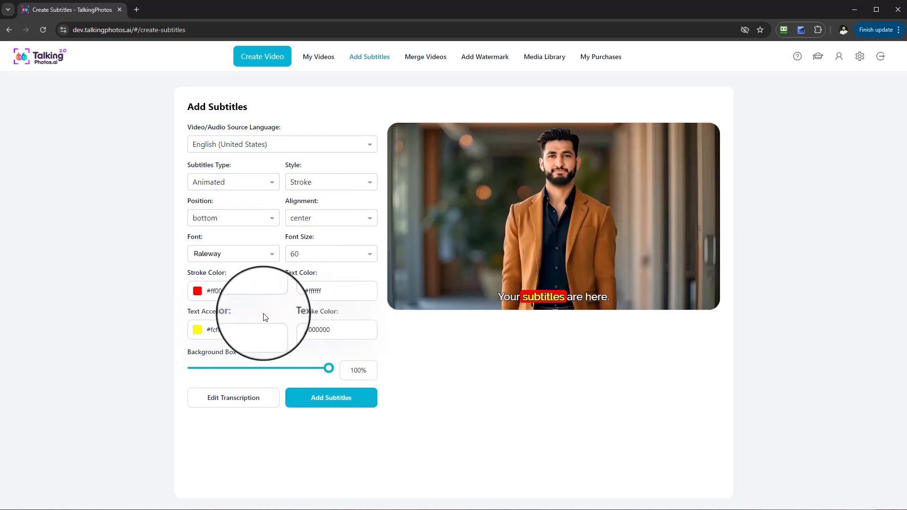
Add the subtitles to the video and save the project as "Welcome To Talking Photos AI - Human W/Subtitles"
{"action": "left_click", "coordinate": [341, 399]}
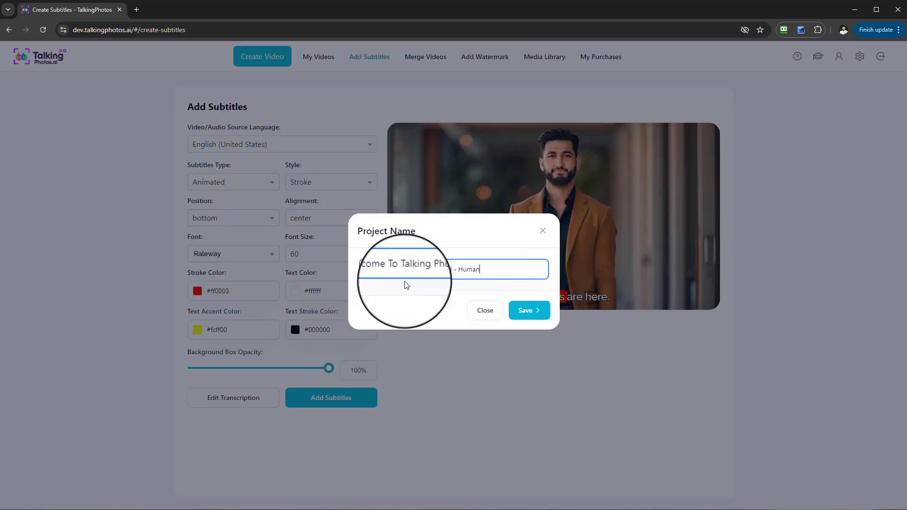
{"action": "left_click_drag", "start_coordinate": [483, 272], "coordinate": [381, 270]}
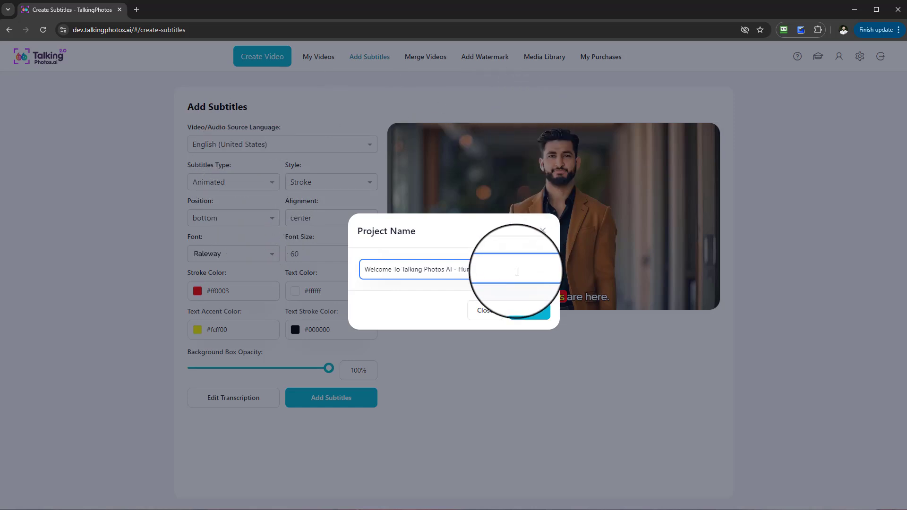
{"action": "key", "text": "Caps_Lock"}
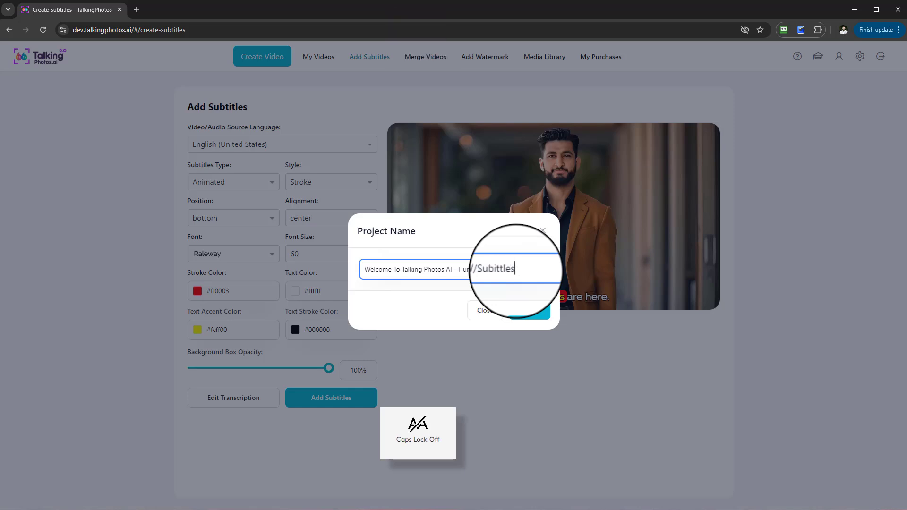
{"action": "key", "text": "BackSpace"}
{"action": "key", "text": "BackSpace"}
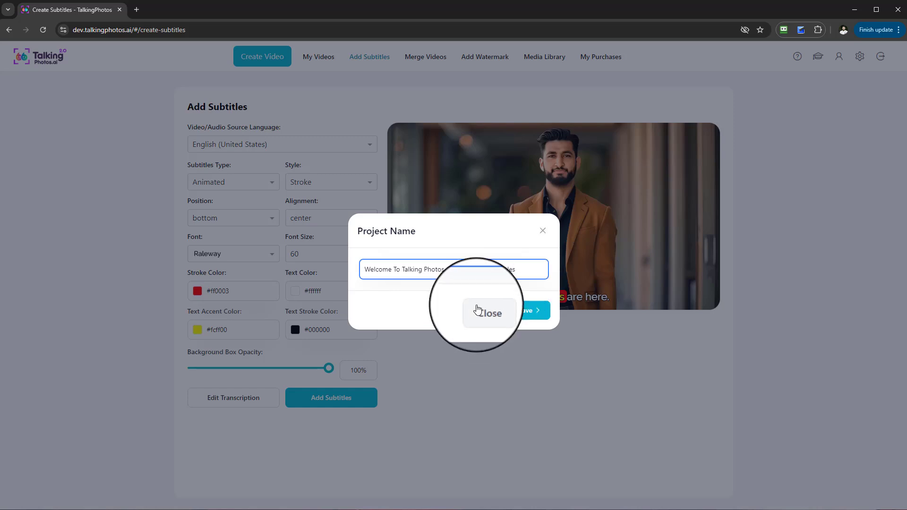
{"action": "left_click_drag", "start_coordinate": [483, 273], "coordinate": [524, 273]}
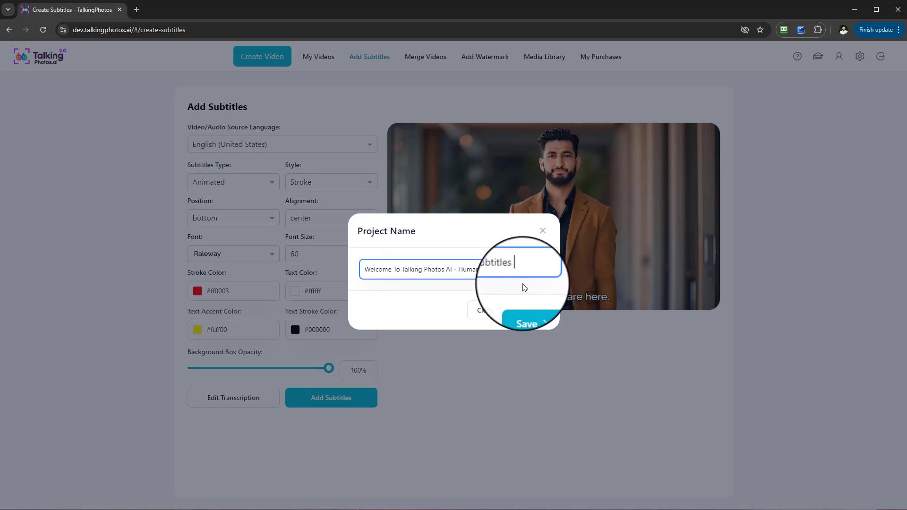
{"action": "left_click", "coordinate": [536, 316]}
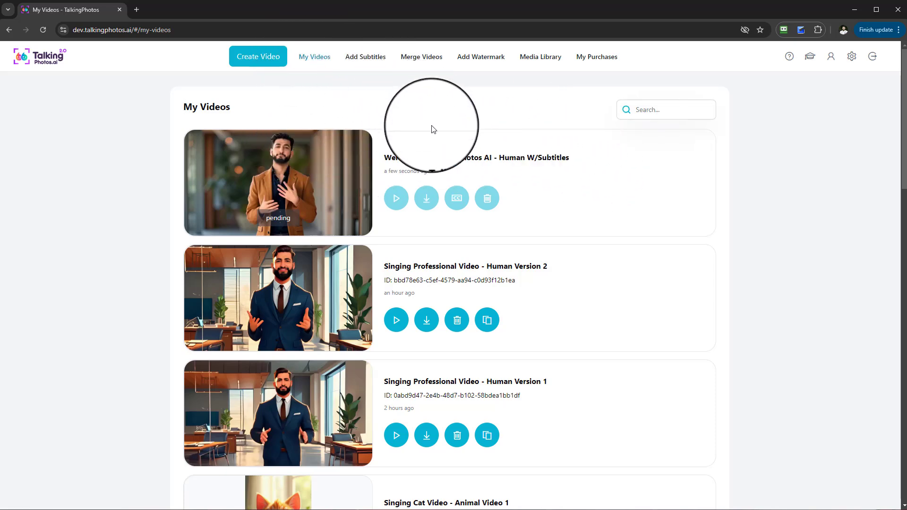
Browse the My Videos pages to page 4 to find "Welcome To Talking Photos AI (Hybrid Video) Subtitles FULL HD"
{"action": "scroll", "coordinate": [469, 349], "scroll_direction": "down", "scroll_amount": 20}
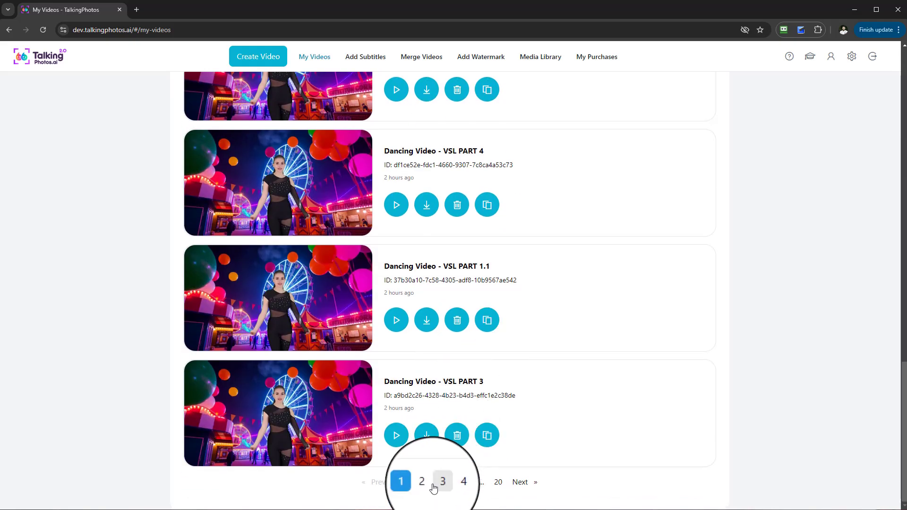
{"action": "left_click", "coordinate": [426, 482]}
{"action": "scroll", "coordinate": [566, 392], "scroll_direction": "down", "scroll_amount": 10}
{"action": "scroll", "coordinate": [562, 397], "scroll_direction": "down", "scroll_amount": 10}
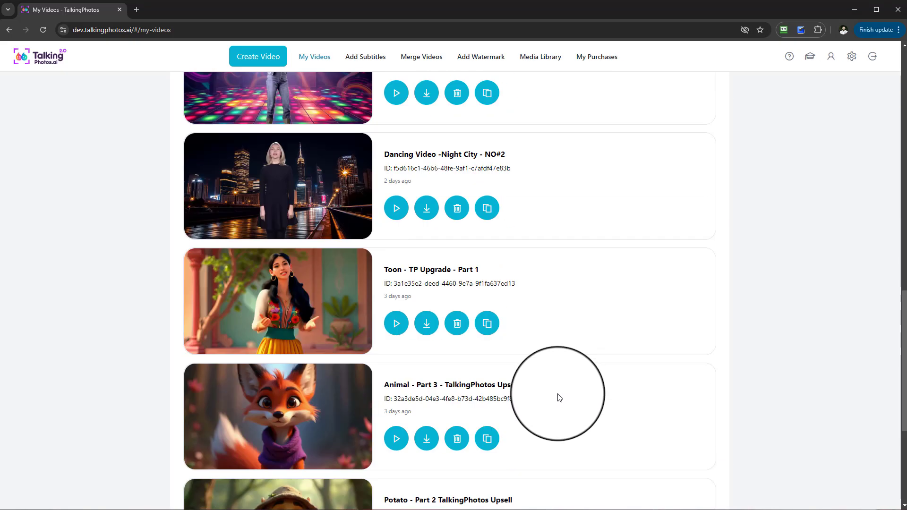
{"action": "left_click", "coordinate": [461, 484]}
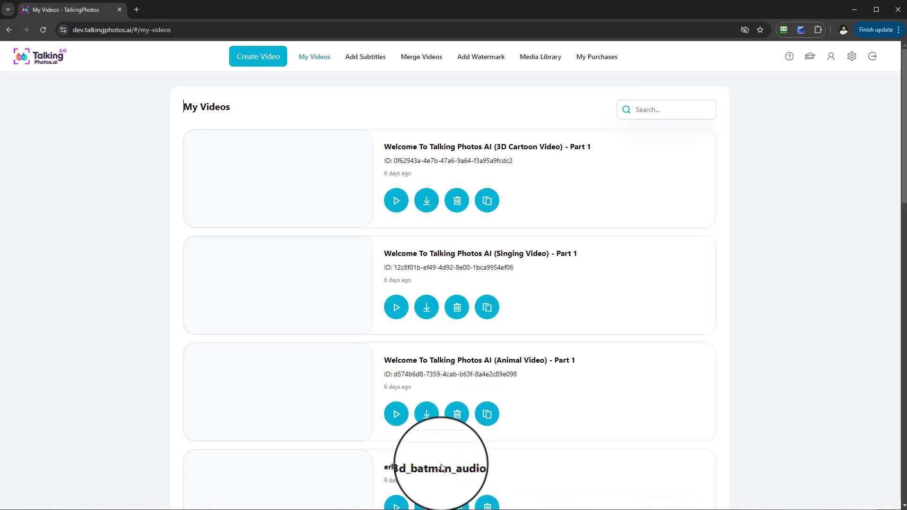
{"action": "scroll", "coordinate": [518, 362], "scroll_direction": "down", "scroll_amount": 2}
{"action": "scroll", "coordinate": [518, 363], "scroll_direction": "down", "scroll_amount": 15}
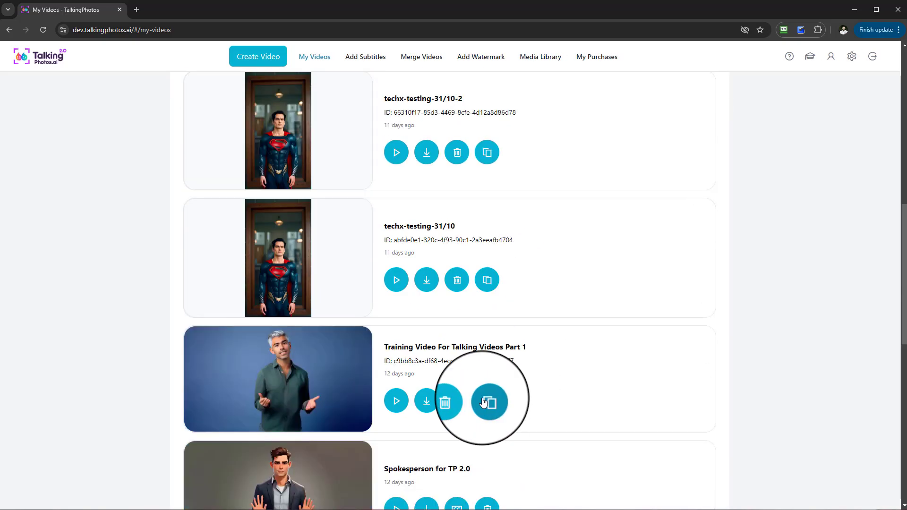
{"action": "left_click", "coordinate": [439, 483]}
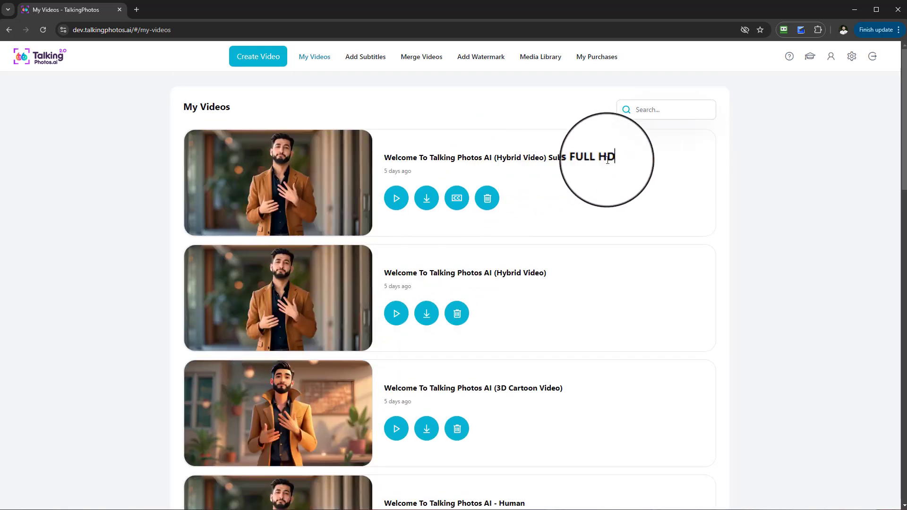
{"action": "left_click_drag", "start_coordinate": [607, 161], "coordinate": [550, 162]}
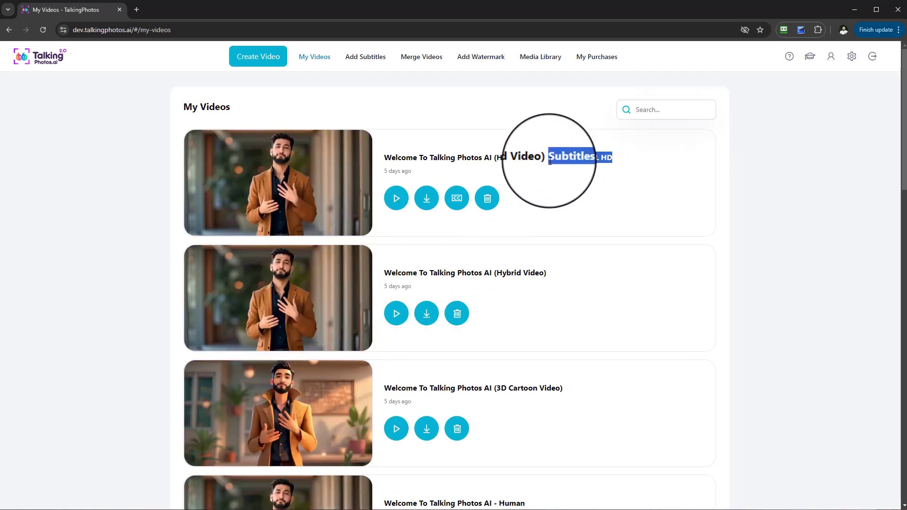
{"action": "left_click", "coordinate": [572, 175]}
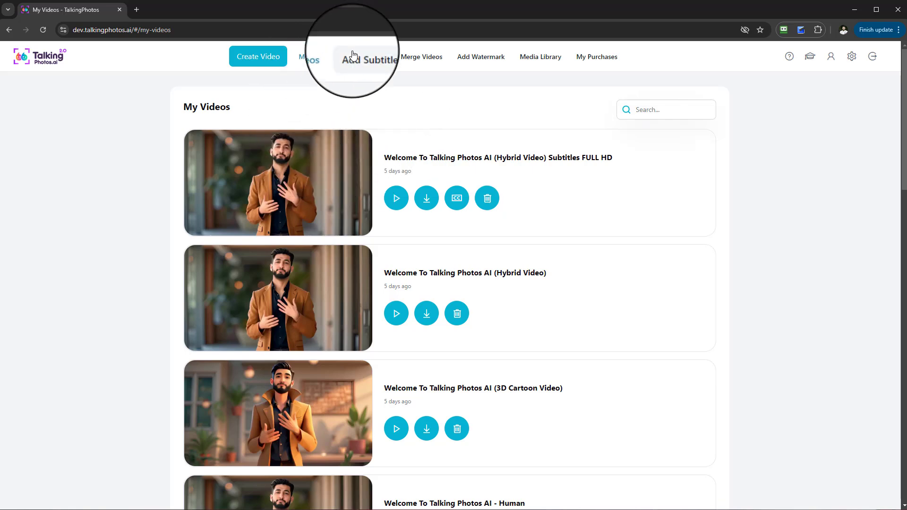
Play the Hybrid Video with subtitles, skip to about 0:20 to examine its captions, and close the player
{"action": "left_click", "coordinate": [396, 198]}
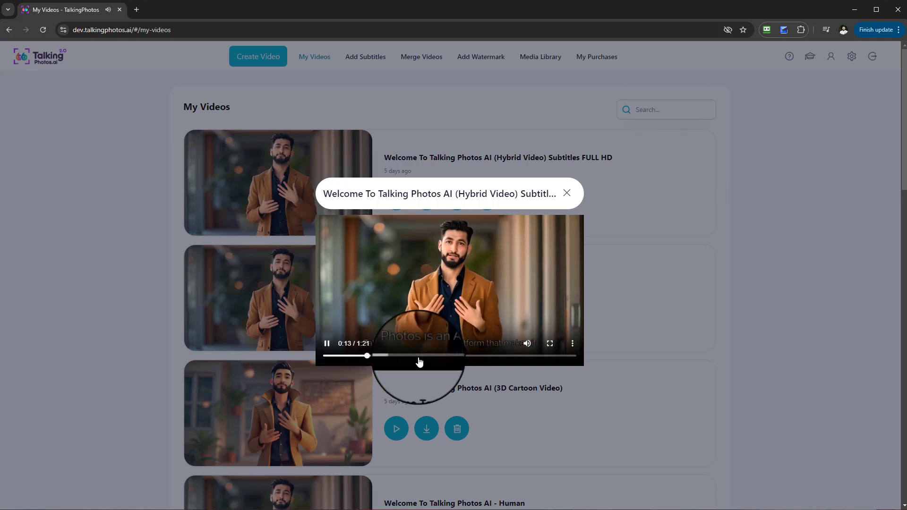
{"action": "left_click", "coordinate": [414, 356]}
{"action": "left_click", "coordinate": [386, 356]}
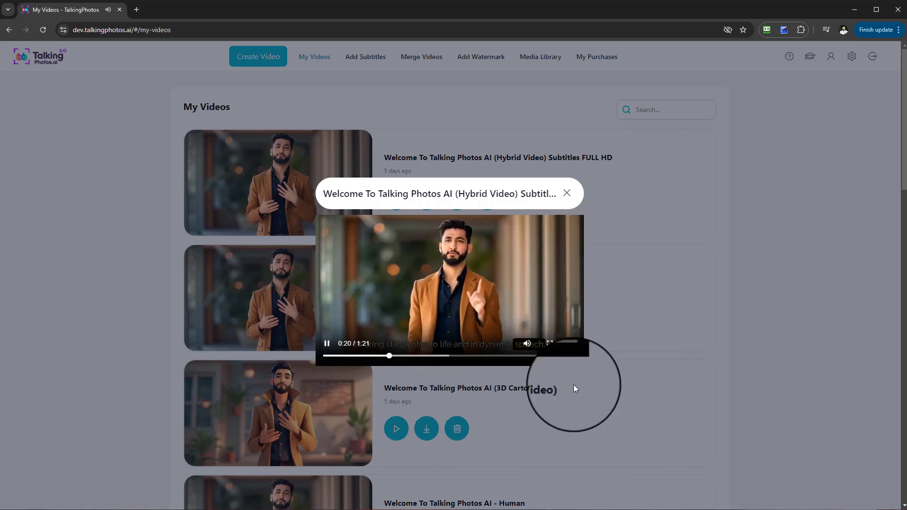
{"action": "left_click", "coordinate": [327, 343]}
{"action": "left_click", "coordinate": [568, 193]}
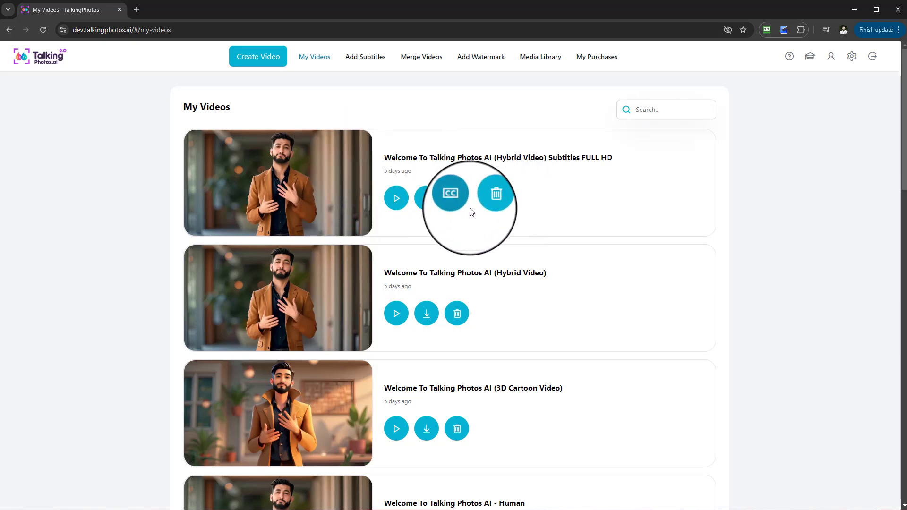
Return to the first page of My Videos to check the new subtitled video's status
{"action": "scroll", "coordinate": [475, 284], "scroll_direction": "down", "scroll_amount": 20}
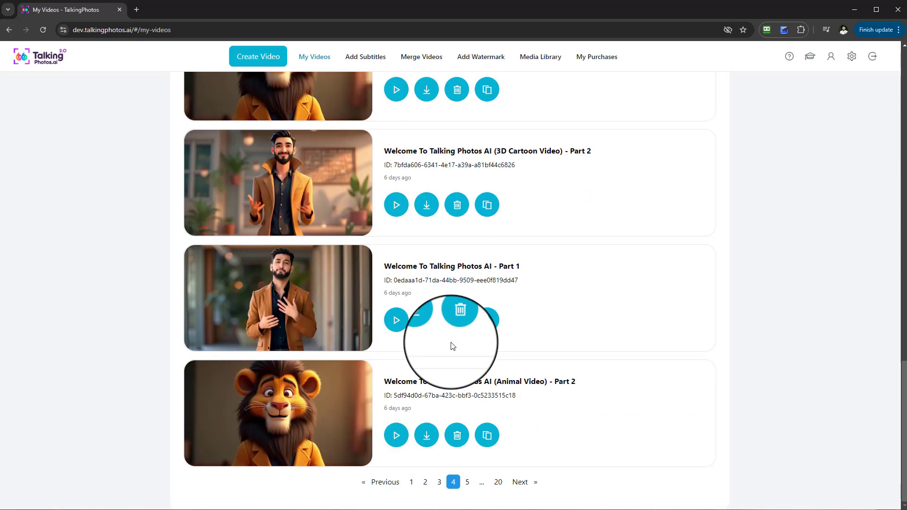
{"action": "left_click", "coordinate": [414, 483]}
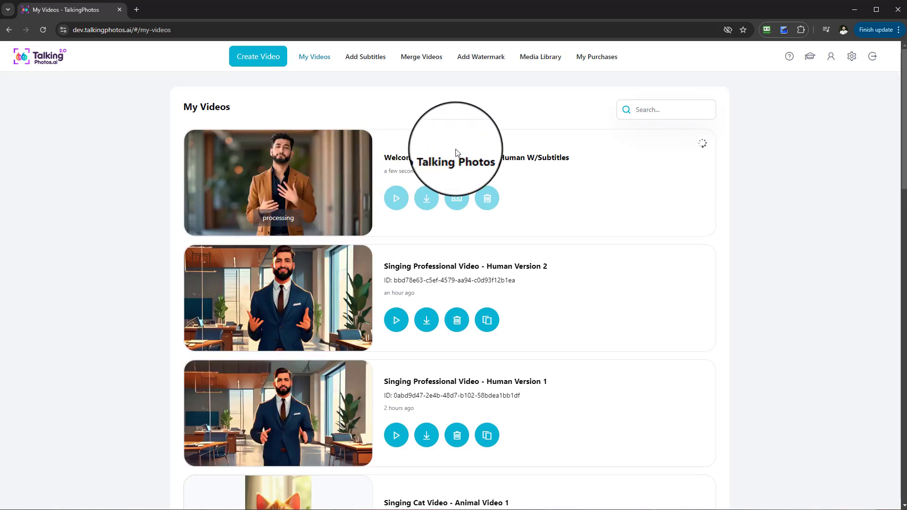